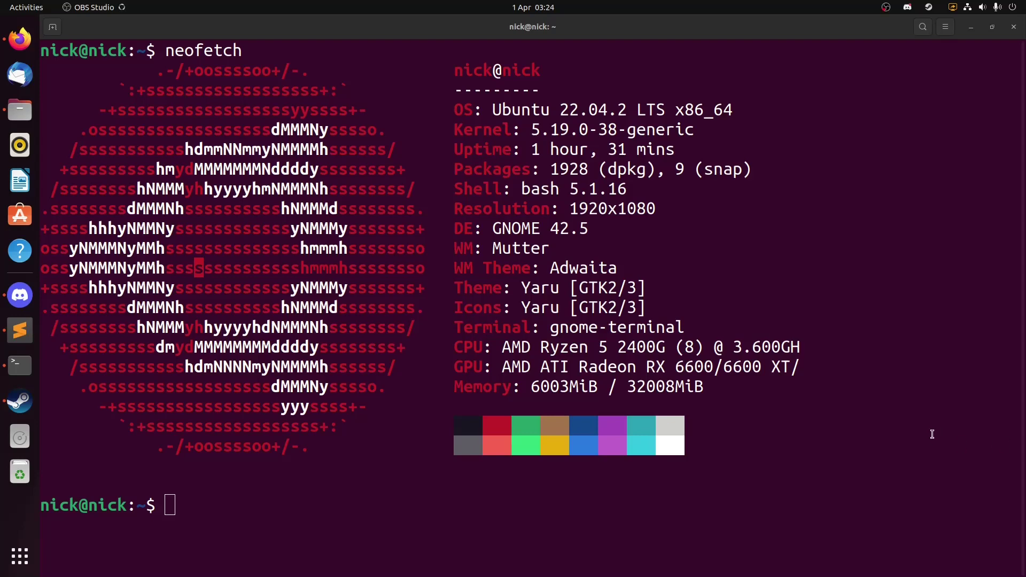
# Enable the universe repository with sudo add-apt-repository universe, entering the password and confirming.
pyautogui.click(13, 327)
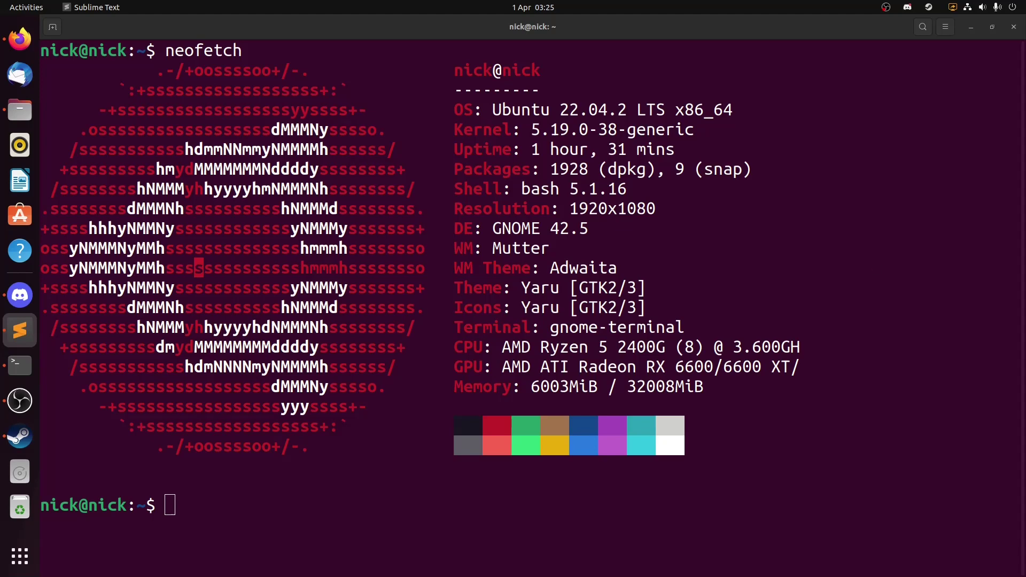
pyautogui.click(457, 364)
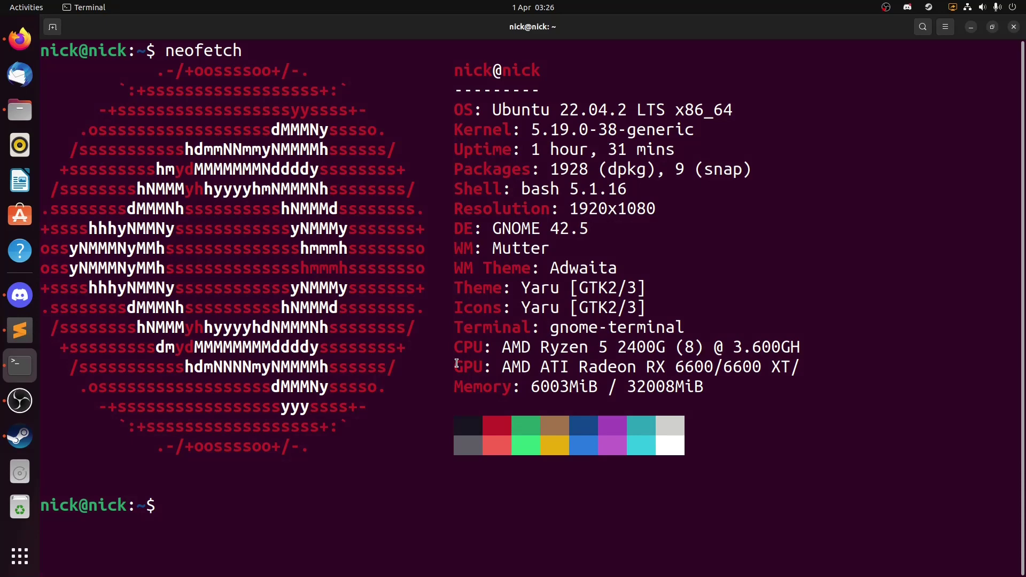
pyautogui.write('sudo add-')
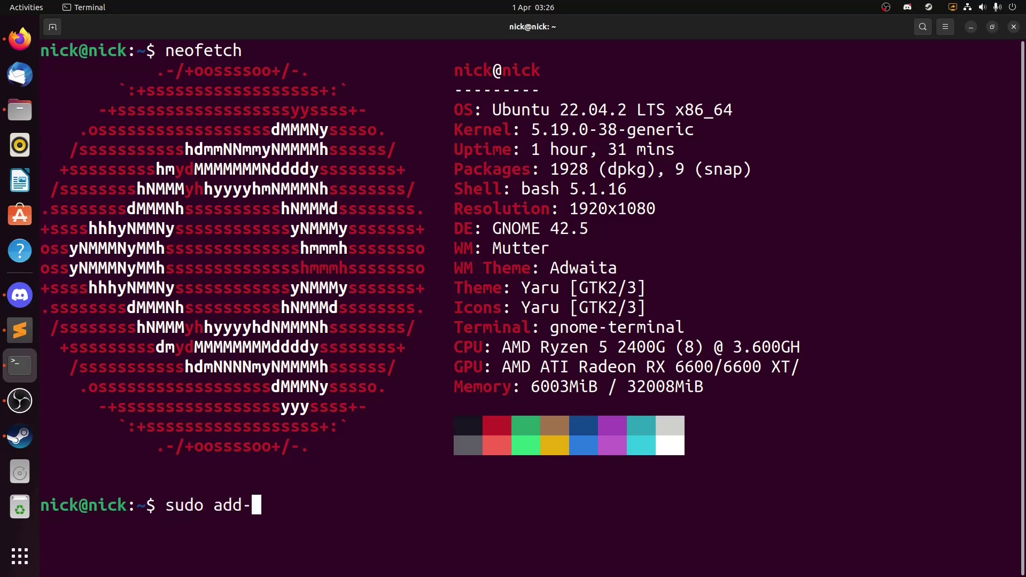
pyautogui.write('apt-reposi')
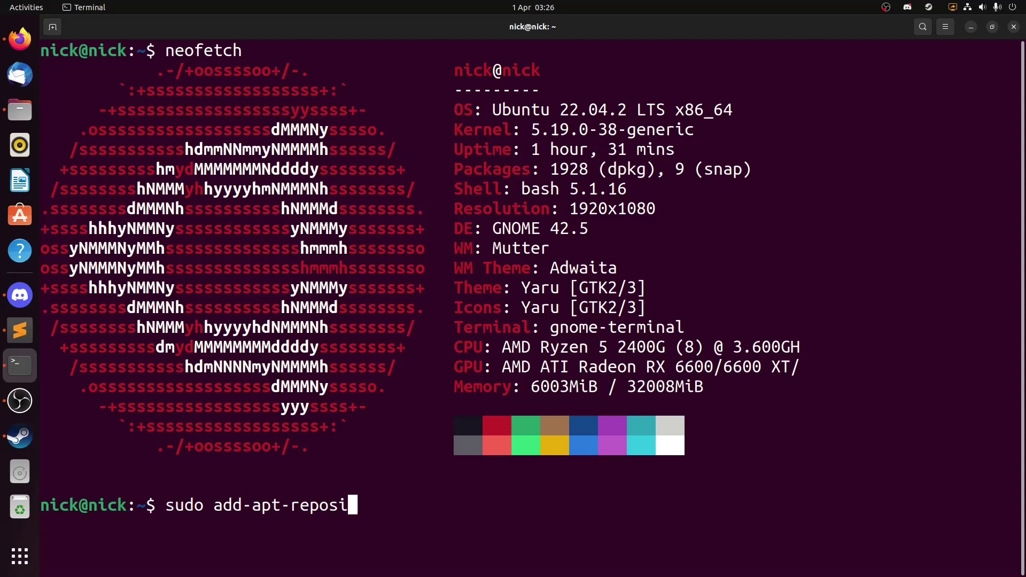
pyautogui.write('tory unb')
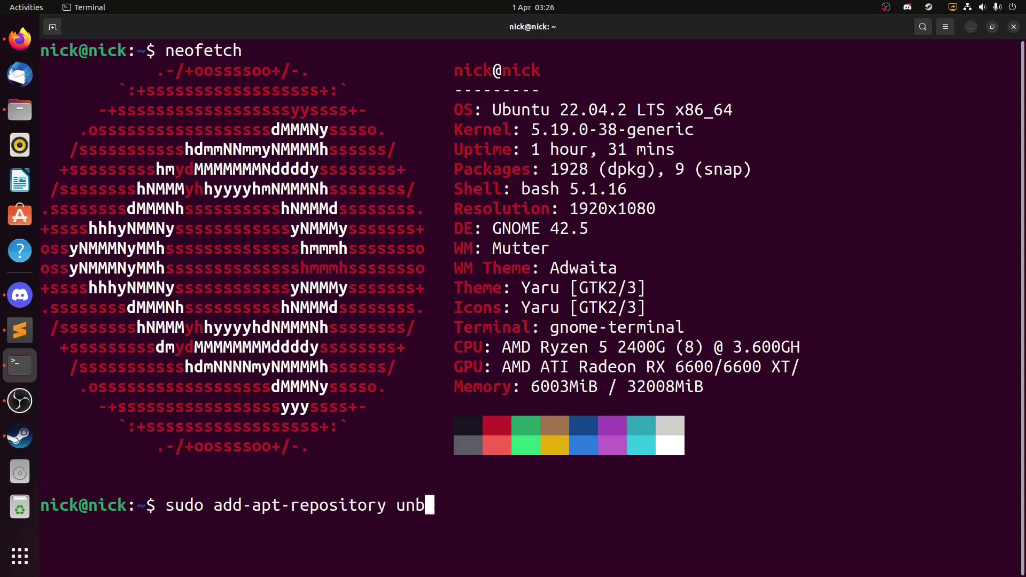
pyautogui.press('BackSpace')
pyautogui.write('iverse')
pyautogui.press('Return')
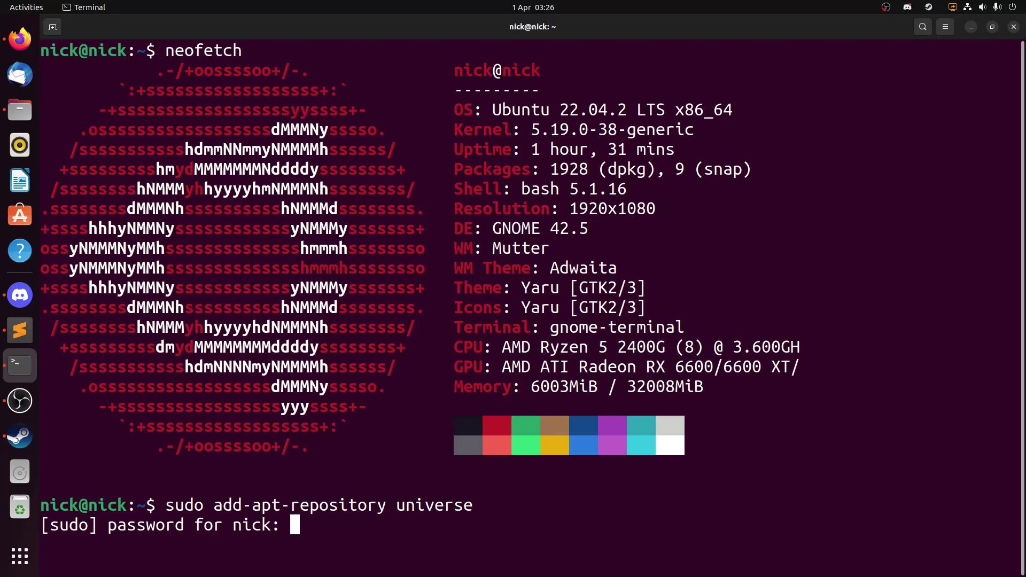
pyautogui.press('Return')
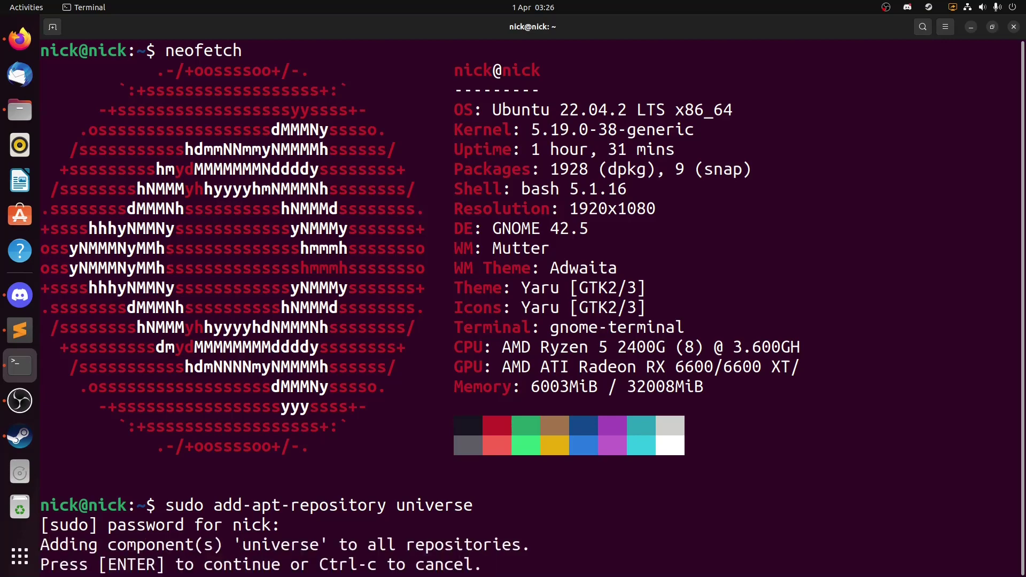
pyautogui.press('Return')
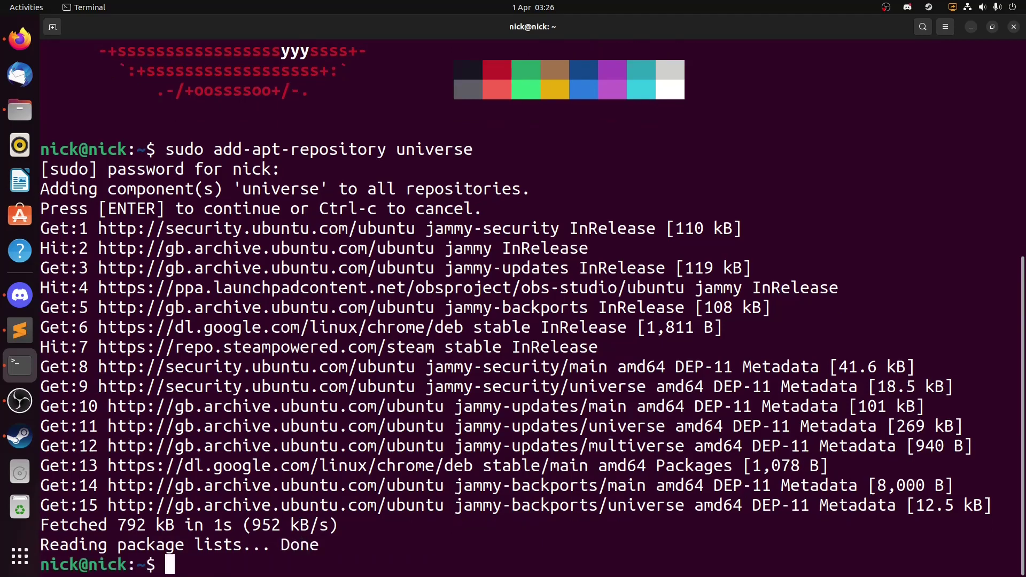
# Refresh package lists with sudo apt update and enter sudo apt install cinnamon-desktop-environment.
pyautogui.write('sudo apt update')
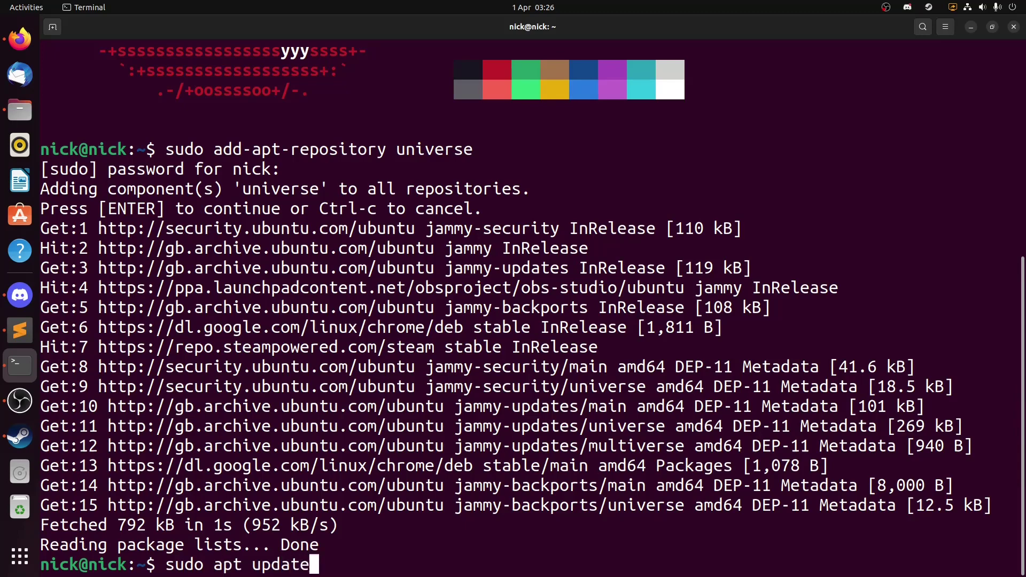
pyautogui.press('Return')
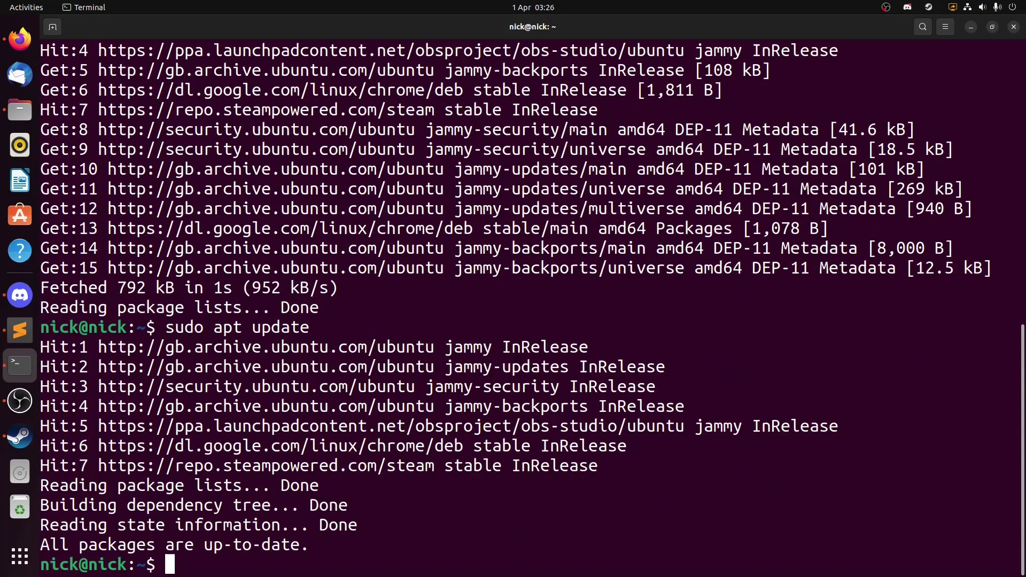
pyautogui.write('sydo')
pyautogui.press('BackSpace')
pyautogui.press('BackSpace')
pyautogui.press('BackSpace')
pyautogui.press('BackSpace')
pyautogui.write('sudo apt ')
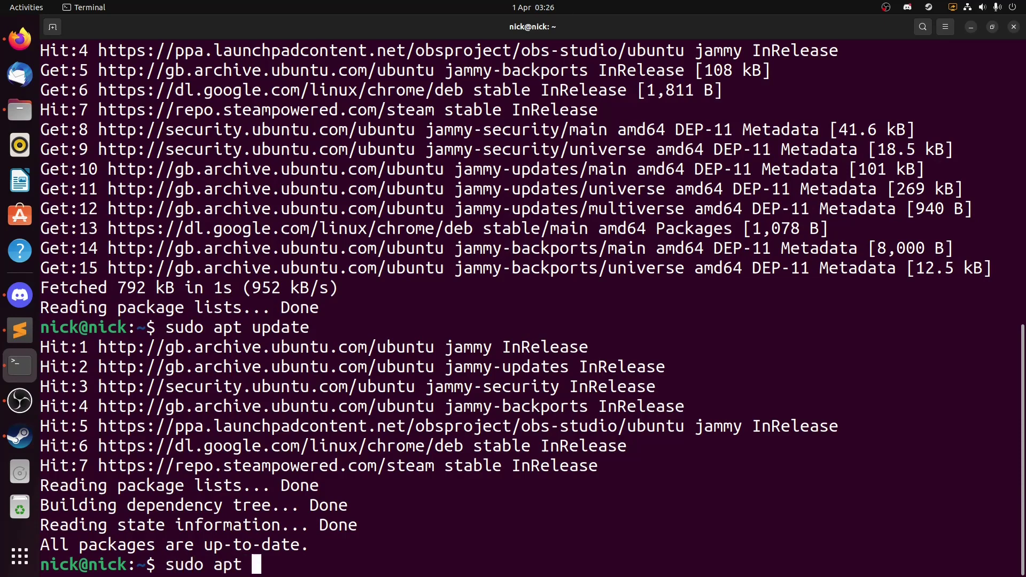
pyautogui.write('install cinna')
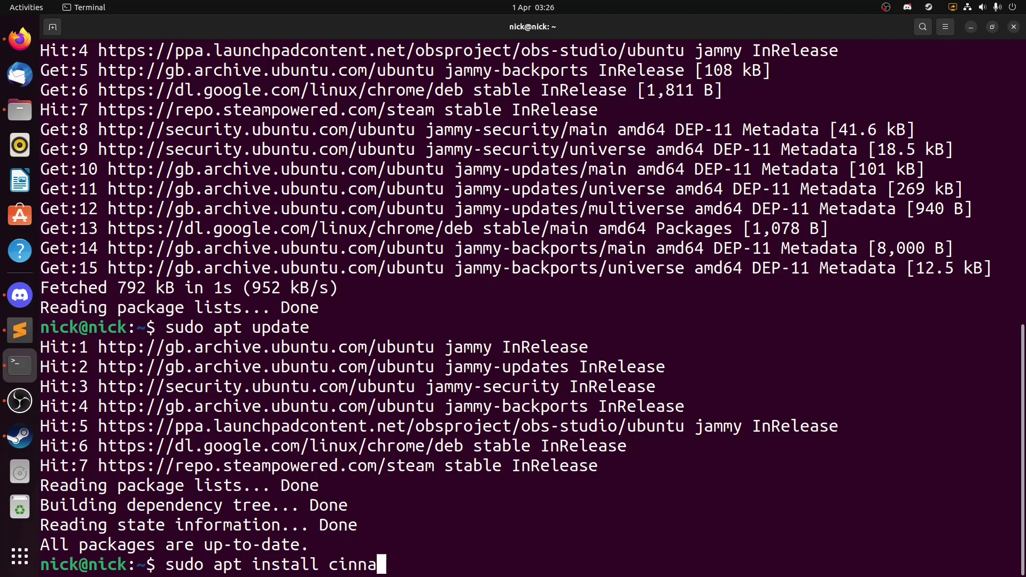
pyautogui.write('mon-deskt')
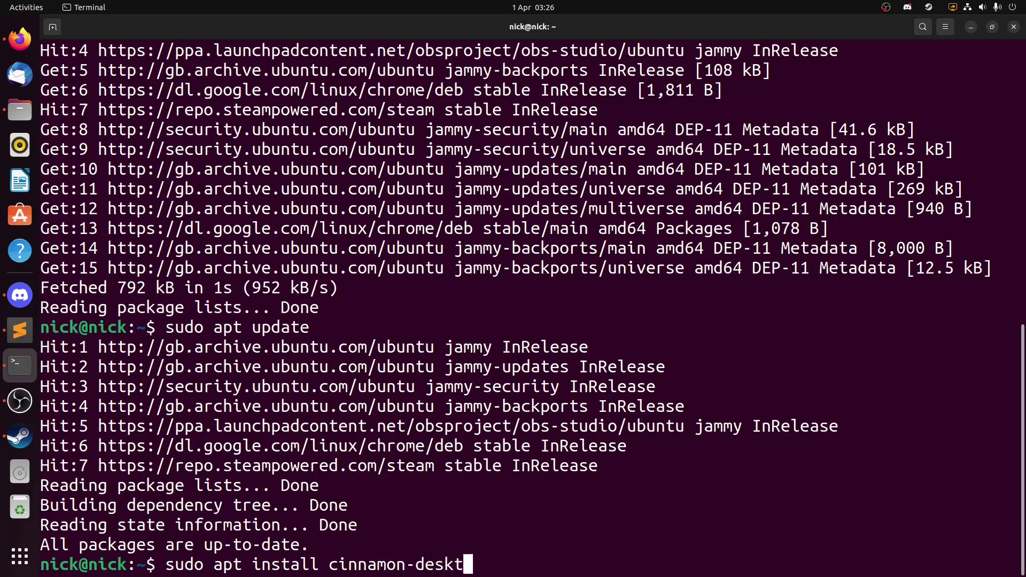
pyautogui.write('op-envi')
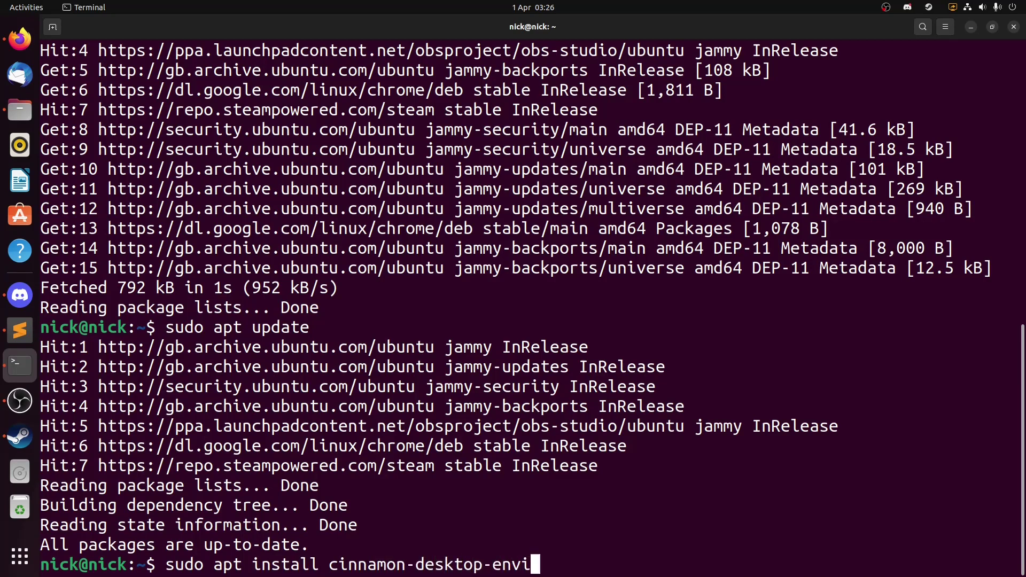
pyautogui.write('ronment')
# Run the cinnamon-desktop-environment install and answer Y to let all packages install.
pyautogui.press('Return')
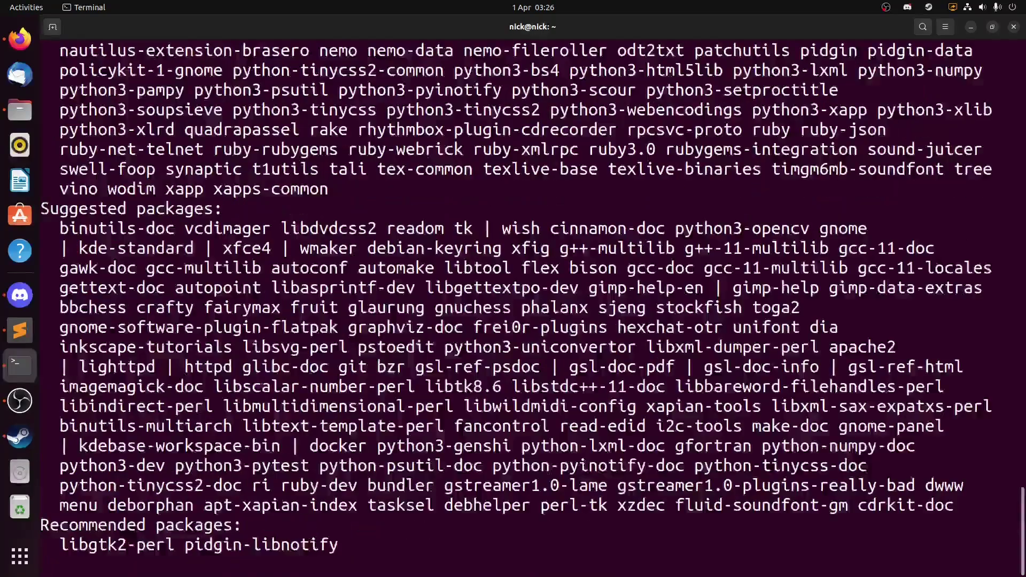
pyautogui.write('y')
pyautogui.press('Return')
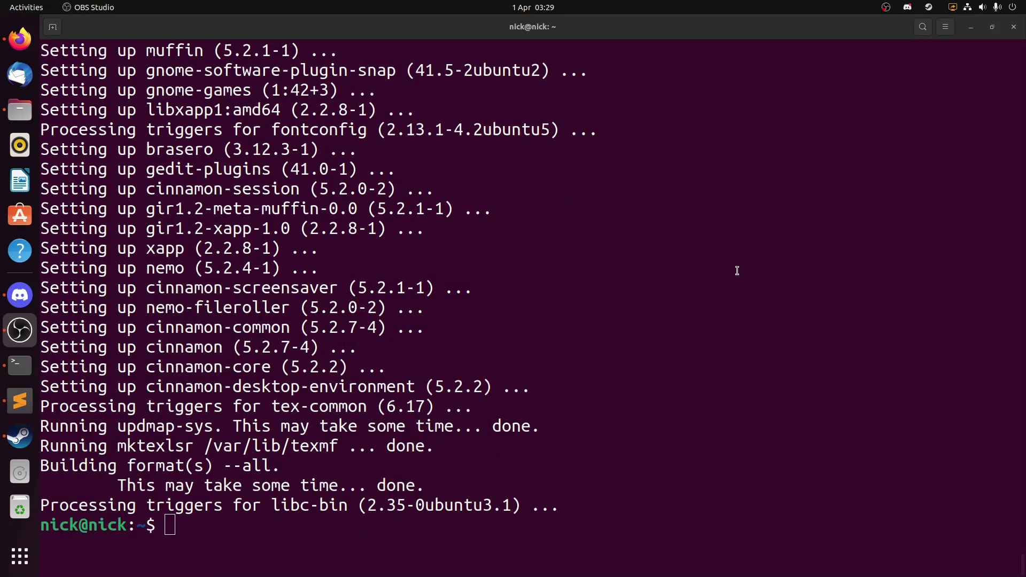
# Run sudo apt update once more, then run neofetch to show system info.
pyautogui.click(738, 271)
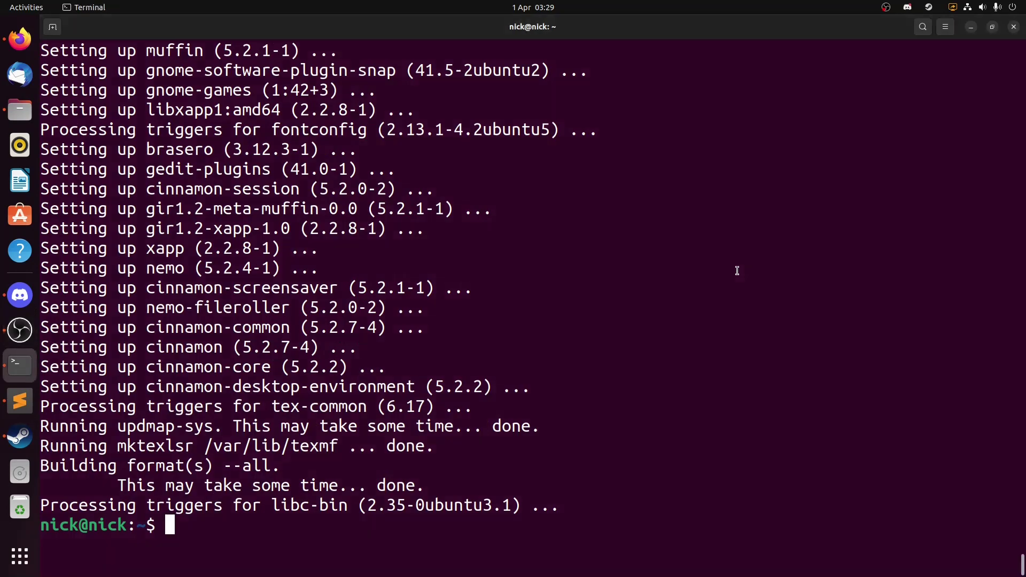
pyautogui.write('sudo apt ')
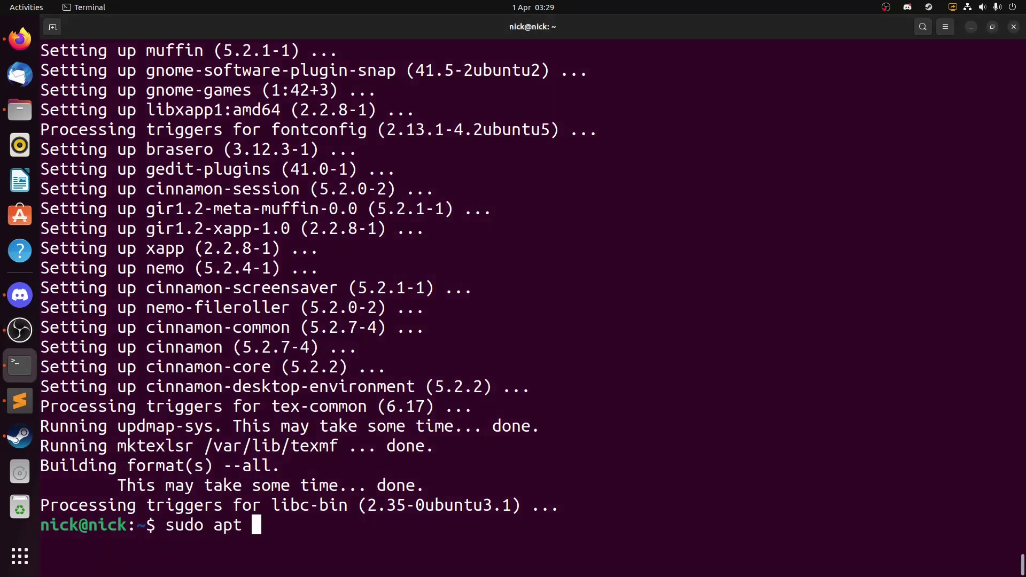
pyautogui.write('update')
pyautogui.press('Return')
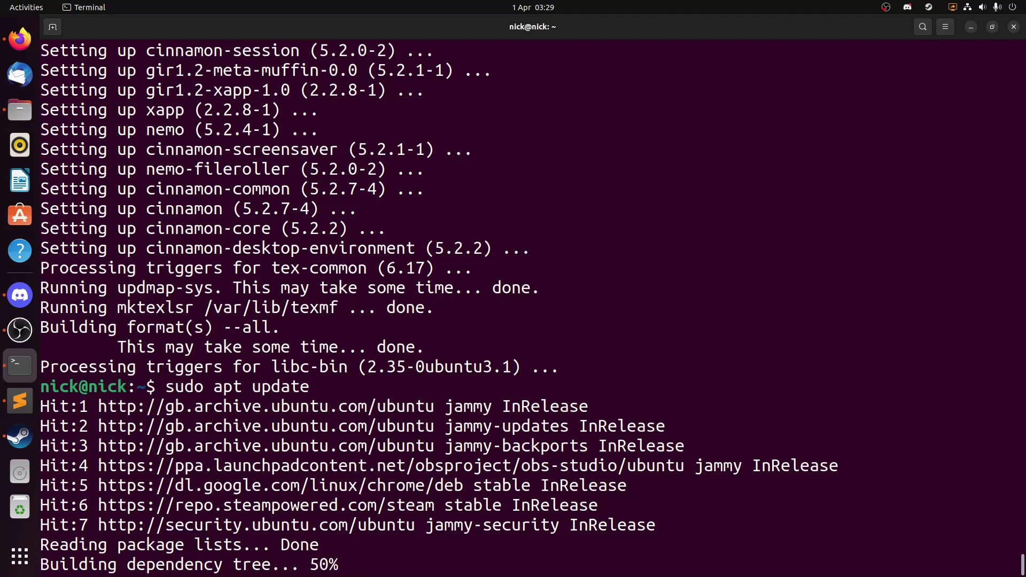
pyautogui.write('neofetch')
pyautogui.press('Return')
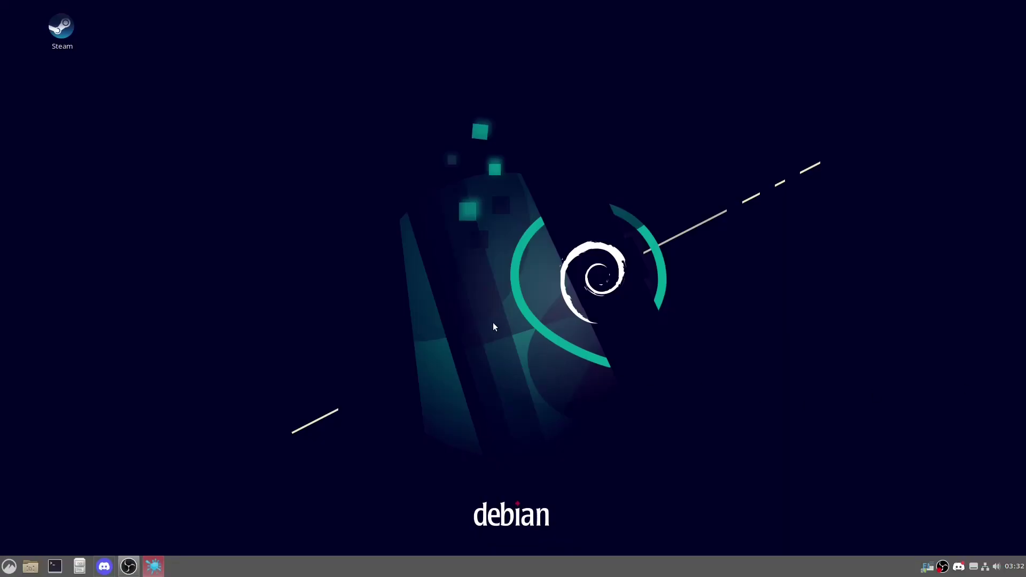
# Open a terminal in the Desktop folder and run neofetch, highlighting the Cinnamon 5.2.7 line.
pyautogui.rightClick(385, 282)
pyautogui.click(461, 360)
pyautogui.write('neofetch')
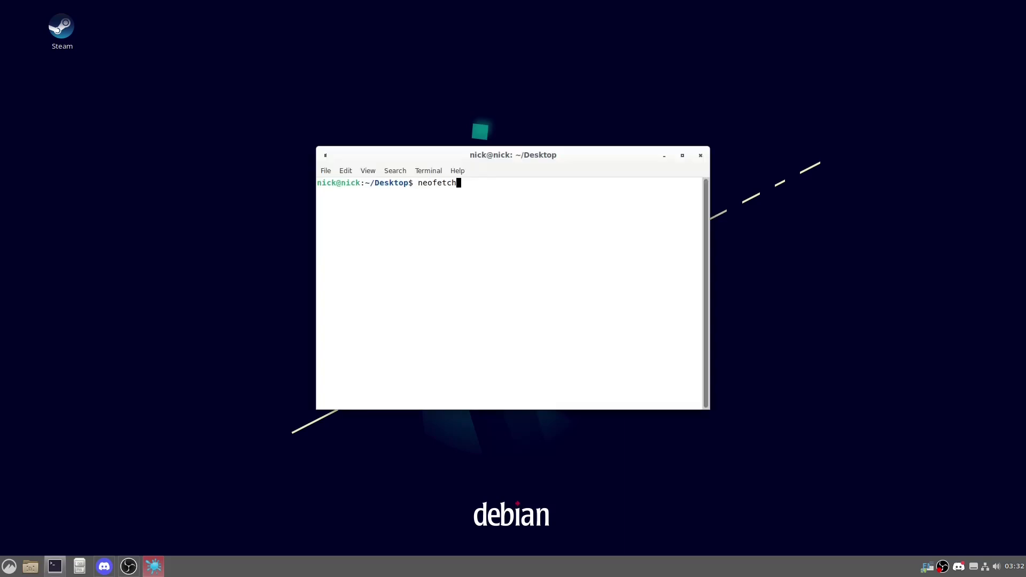
pyautogui.press('Return')
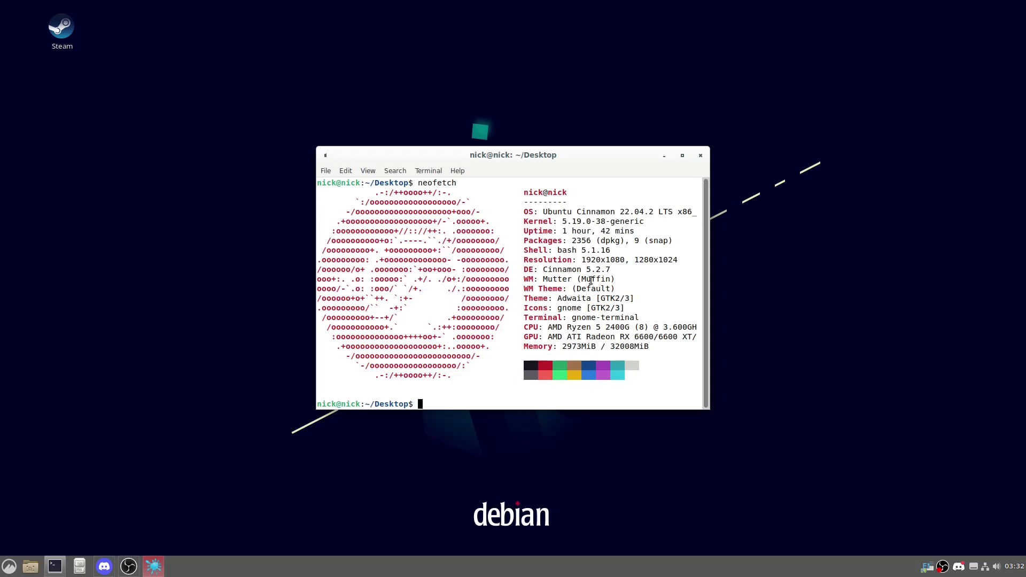
pyautogui.moveTo(611, 271); pyautogui.dragTo(542, 271)
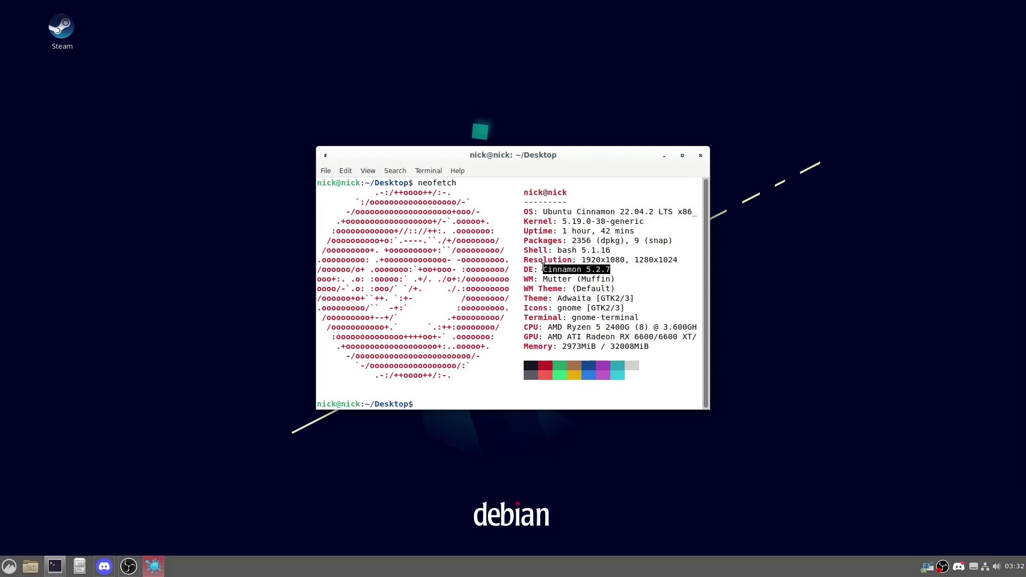
pyautogui.click(529, 322)
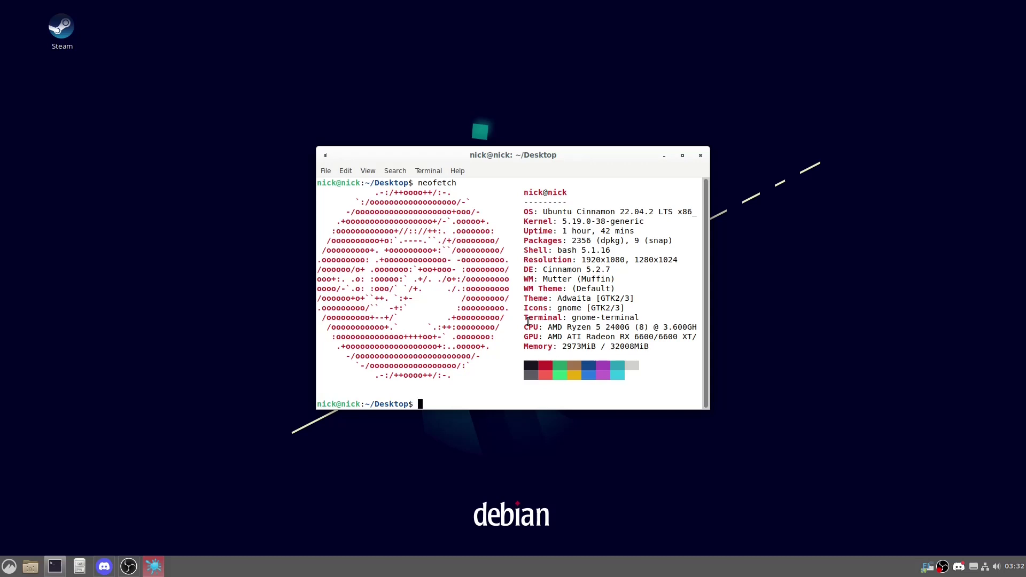
# Install git with sudo apt install git, answering Y, then cd to the home directory.
pyautogui.write('sudo a[t')
pyautogui.press('BackSpace')
pyautogui.write('pt install git')
pyautogui.press('Return')
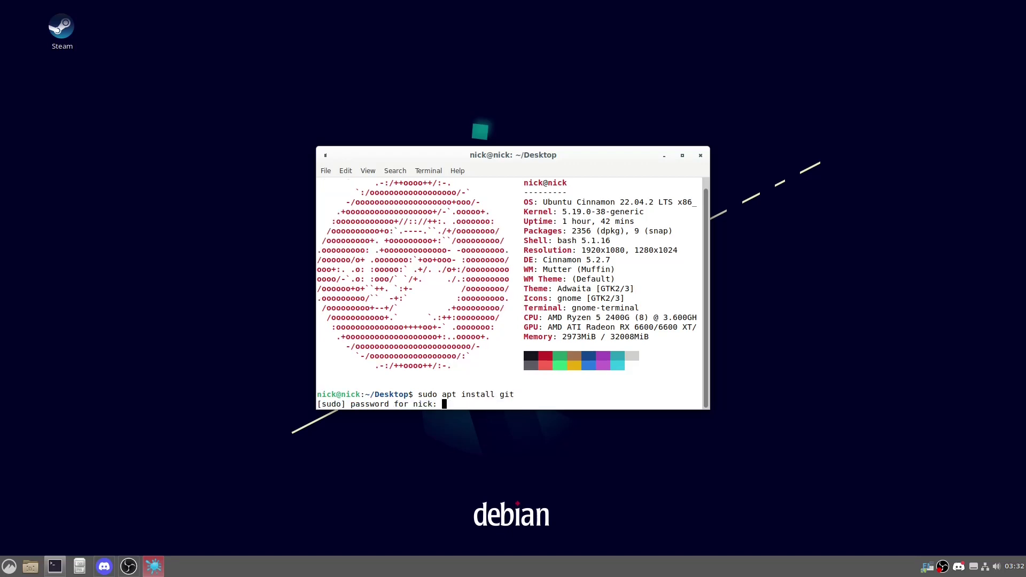
pyautogui.press('Return')
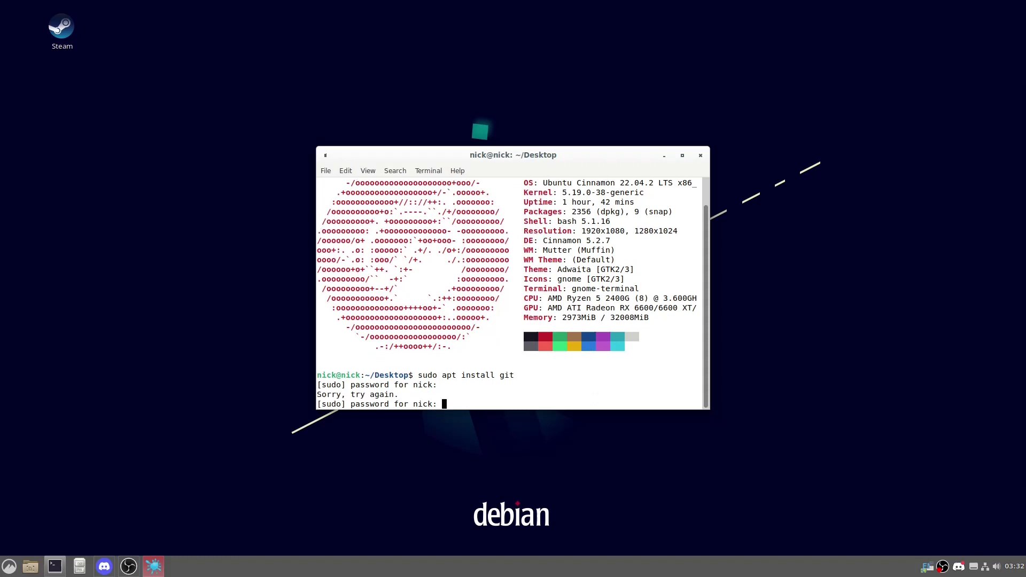
pyautogui.press('Return')
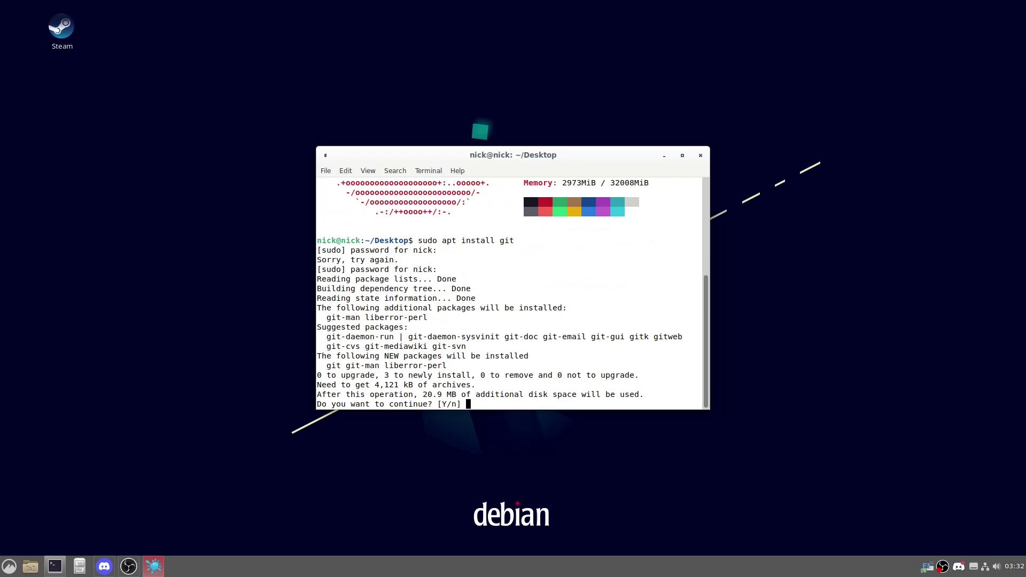
pyautogui.write('y')
pyautogui.press('Return')
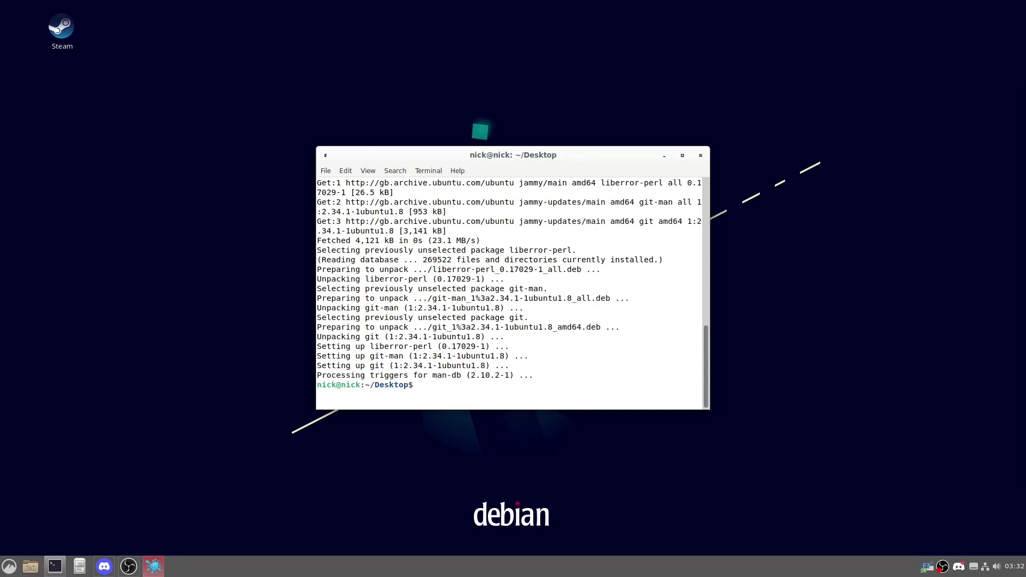
pyautogui.write('cd')
pyautogui.press('Return')
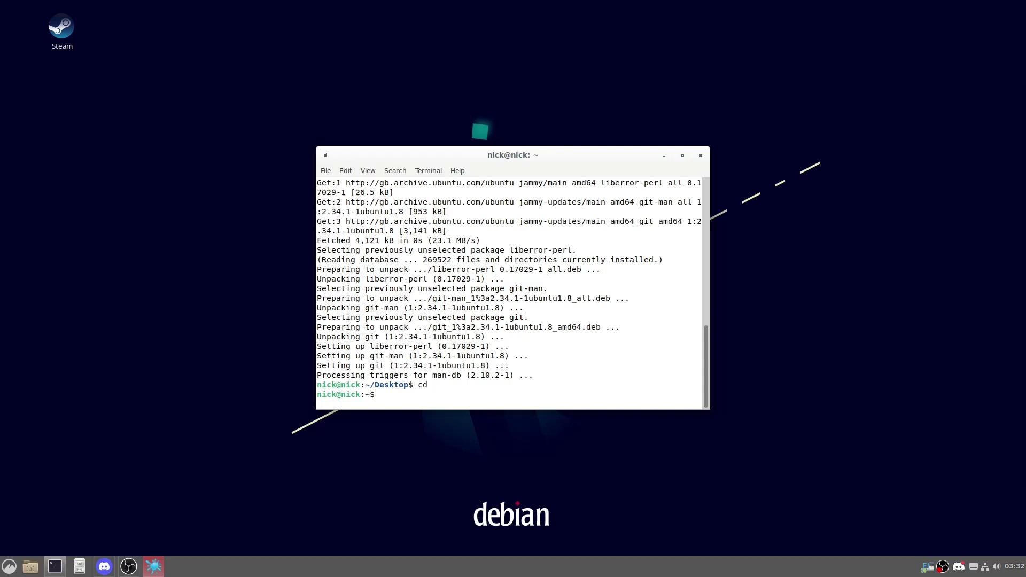
# Change into the Desktop folder with cd Desktop/.
pyautogui.write('sudo apt')
pyautogui.press('BackSpace')
pyautogui.press('BackSpace')
pyautogui.press('BackSpace')
pyautogui.press('BackSpace')
pyautogui.press('BackSpace')
pyautogui.press('BackSpace')
pyautogui.write('cd Desk')
pyautogui.press('Tab')
pyautogui.press('Return')
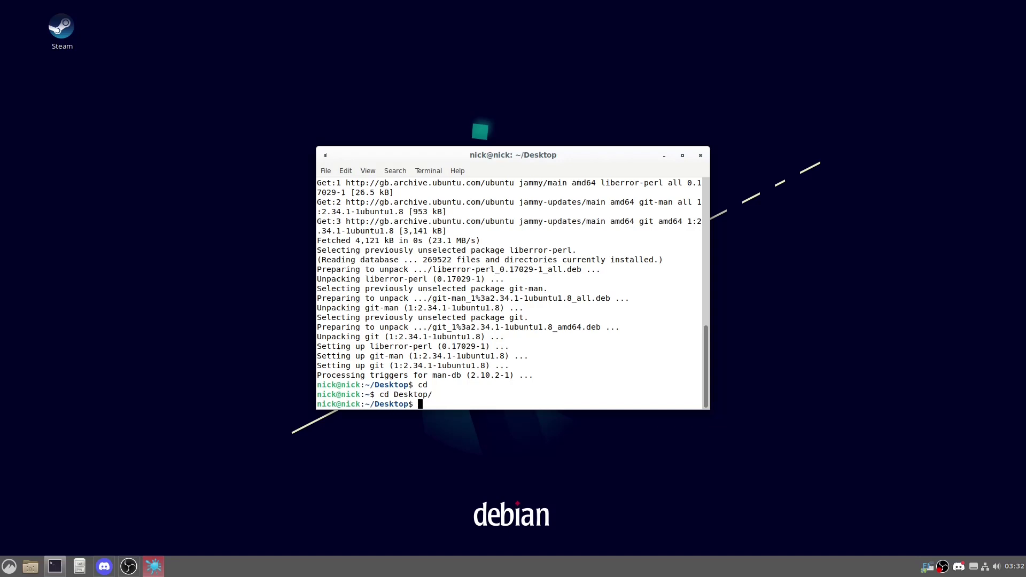
# Git clone the Matthews-1 LinuxXP repository from github.com into Desktop.
pyautogui.write('git cline')
pyautogui.press('BackSpace')
pyautogui.write('one https://')
pyautogui.write('githu')
pyautogui.write('b.omc')
pyautogui.write('mc')
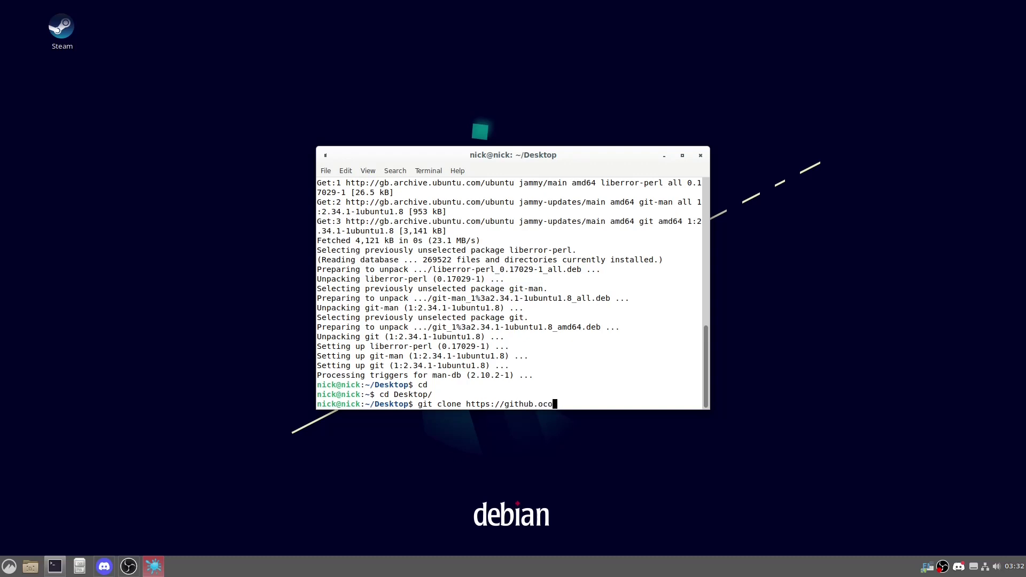
pyautogui.press('BackSpace')
pyautogui.press('BackSpace')
pyautogui.press('BackSpace')
pyautogui.write('com//')
pyautogui.press('BackSpace')
pyautogui.press('BackSpace')
pyautogui.write('Nickm')
pyautogui.press('BackSpace')
pyautogui.write('Matthews-1/Linu')
pyautogui.press('Return')
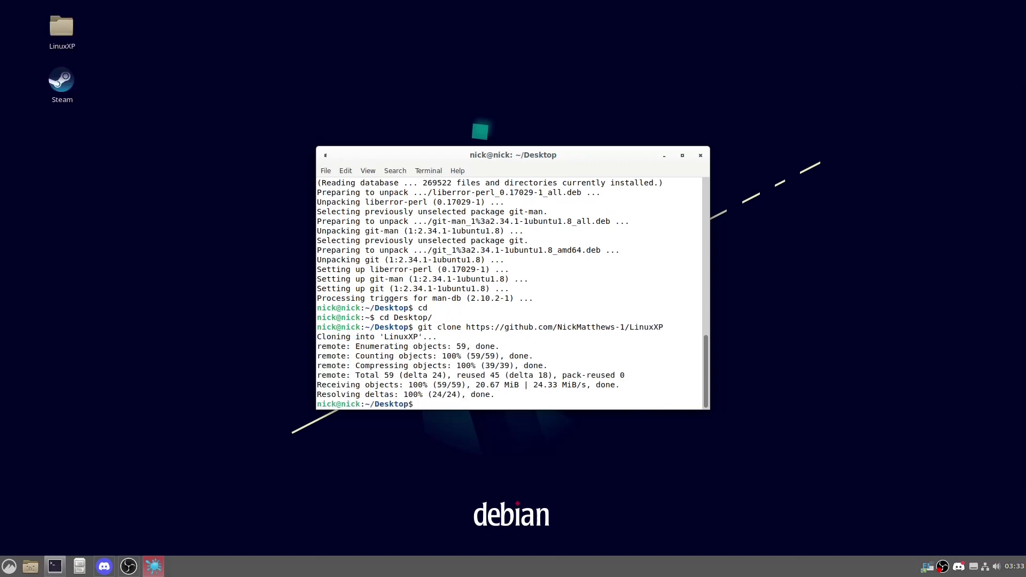
# Enter the LinuxXP folder, list its files with ls -la, and chmod +x install.sh.
pyautogui.write('cd linx')
pyautogui.press('BackSpace')
pyautogui.press('BackSpace')
pyautogui.press('BackSpace')
pyautogui.press('BackSpace')
pyautogui.write('L')
pyautogui.press('Tab')
pyautogui.press('Return')
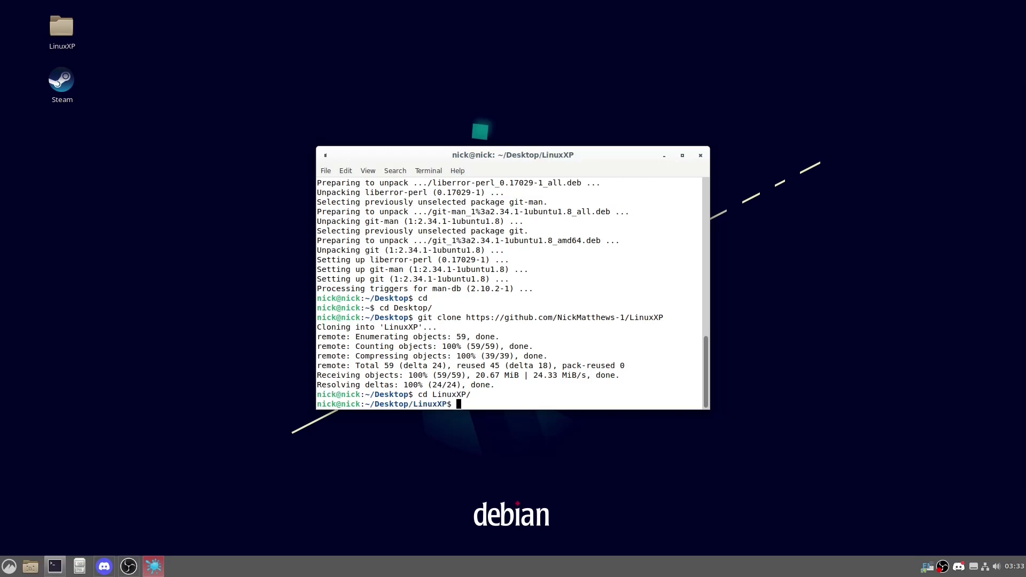
pyautogui.write('ls -la')
pyautogui.press('Return')
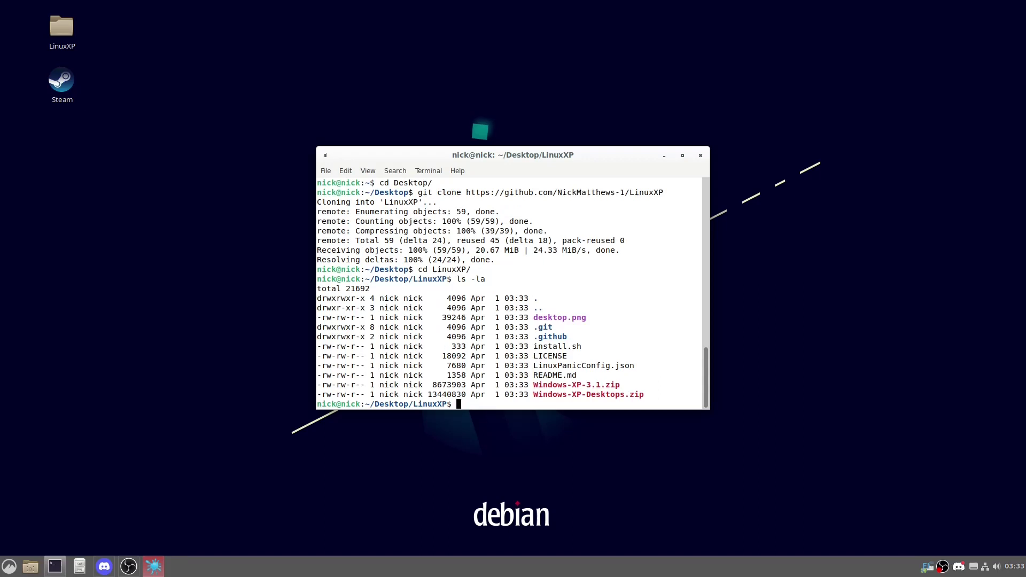
pyautogui.write('chmod +x install.sh')
pyautogui.press('Return')
# Run sudo ./install.sh and accept installing the required packages.
pyautogui.write('sudo ./')
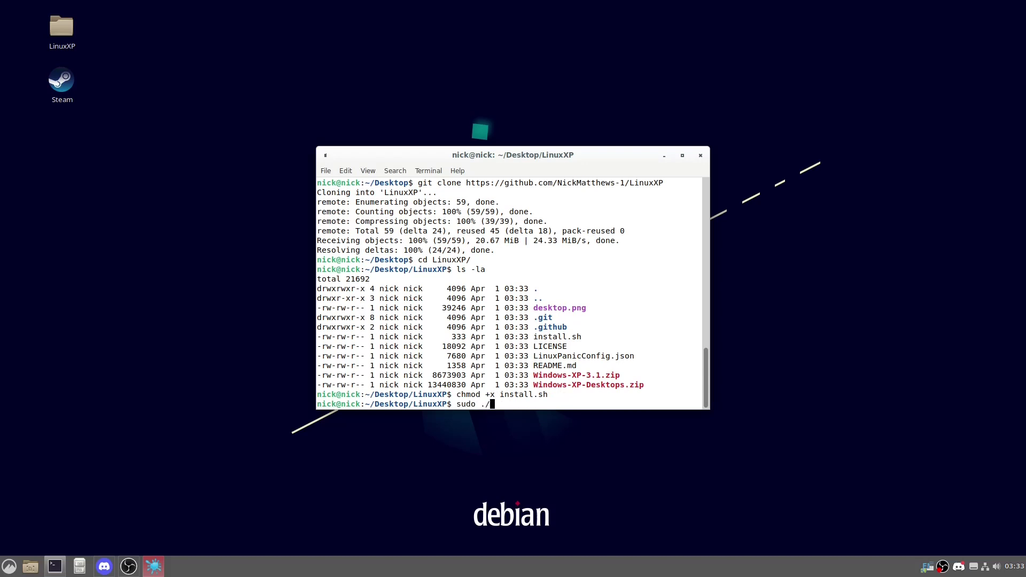
pyautogui.write('ins')
pyautogui.press('Tab')
pyautogui.press('Return')
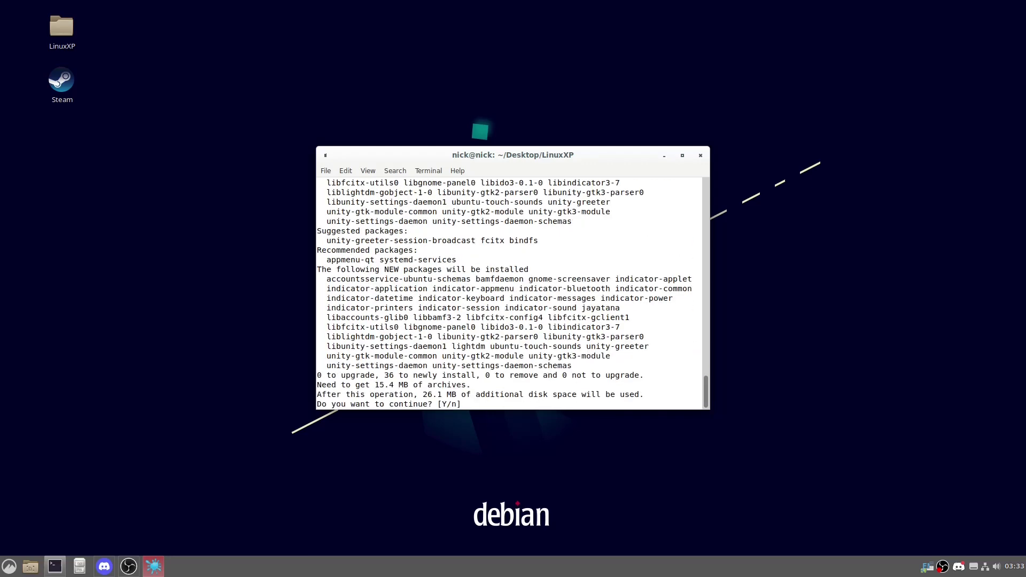
pyautogui.press('Return')
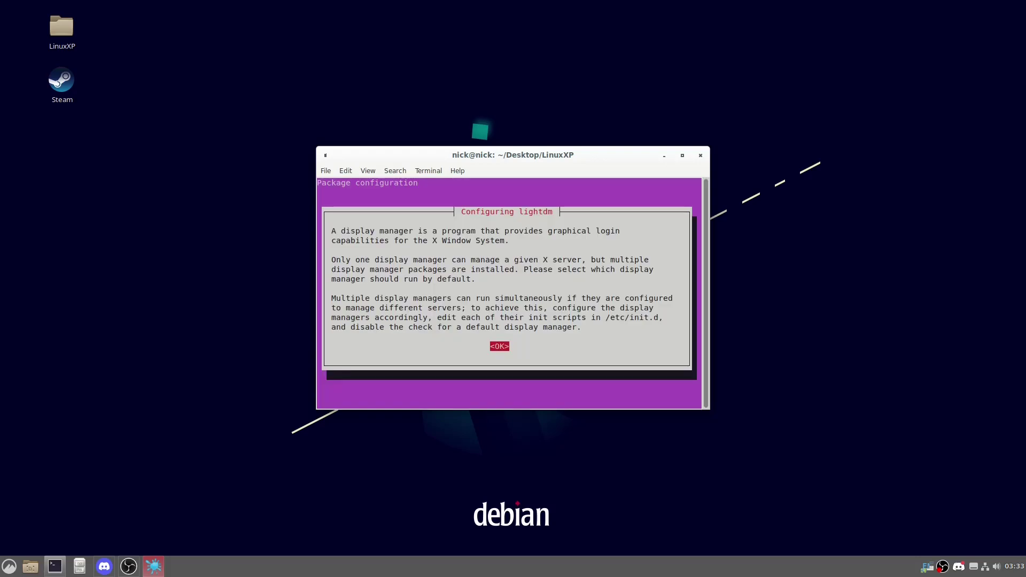
# Accept <OK> on the Configuring lightdm screen so the script can finish.
pyautogui.press('Return')
pyautogui.press('Return')
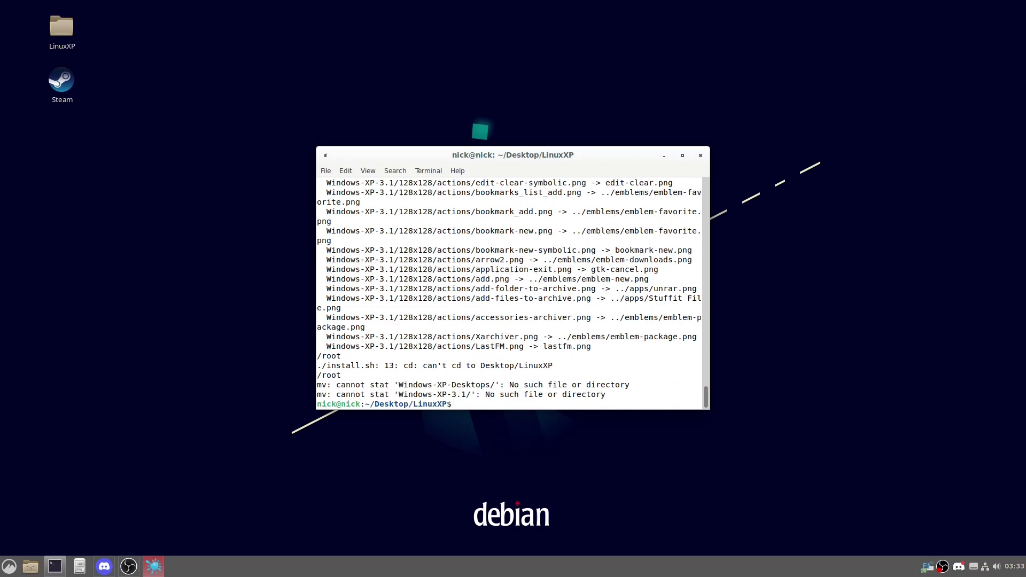
# Widen and raise the terminal, then rerun ./install.sh without sudo.
pyautogui.moveTo(710, 293); pyautogui.dragTo(897, 293)
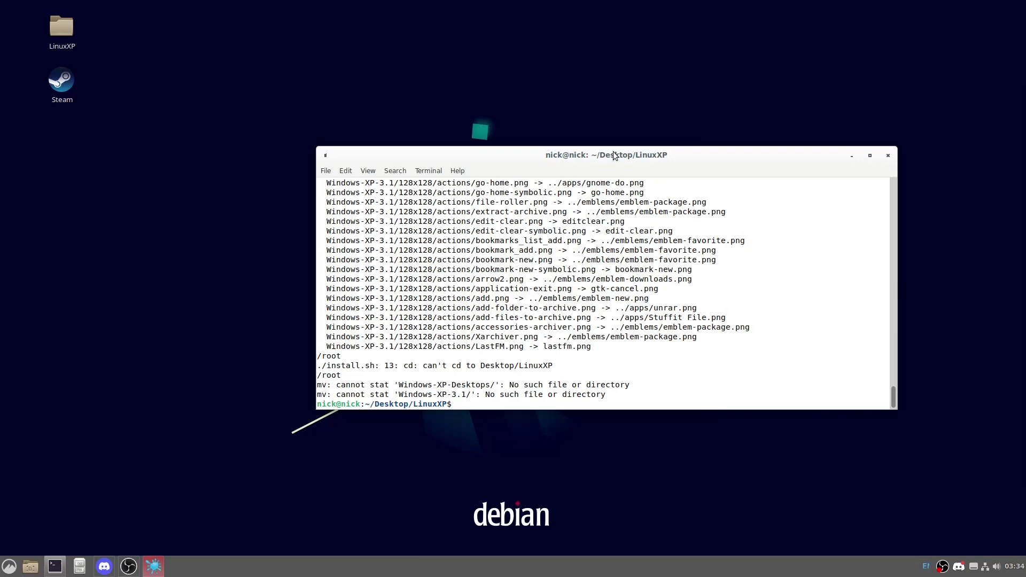
pyautogui.moveTo(610, 155); pyautogui.dragTo(569, 114)
pyautogui.press('Up')
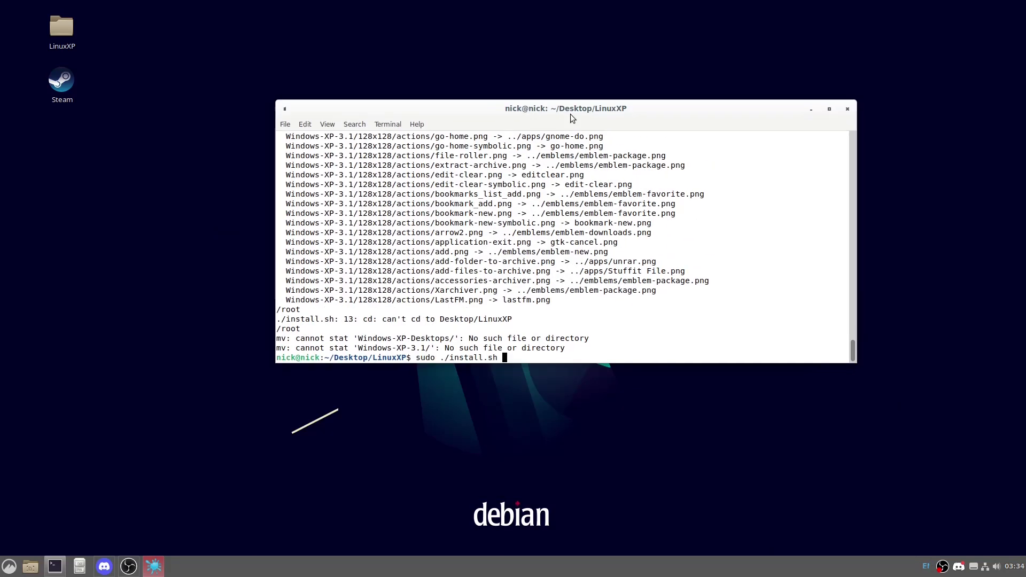
pyautogui.press('Left')
pyautogui.press('Left')
pyautogui.press('Left')
pyautogui.press('Left')
pyautogui.press('Left')
pyautogui.press('Left')
pyautogui.press('Left')
pyautogui.press('Left')
pyautogui.press('Left')
pyautogui.press('Left')
pyautogui.press('Left')
pyautogui.press('Left')
pyautogui.press('BackSpace')
pyautogui.press('BackSpace')
pyautogui.press('BackSpace')
pyautogui.press('BackSpace')
pyautogui.press('BackSpace')
pyautogui.press('Return')
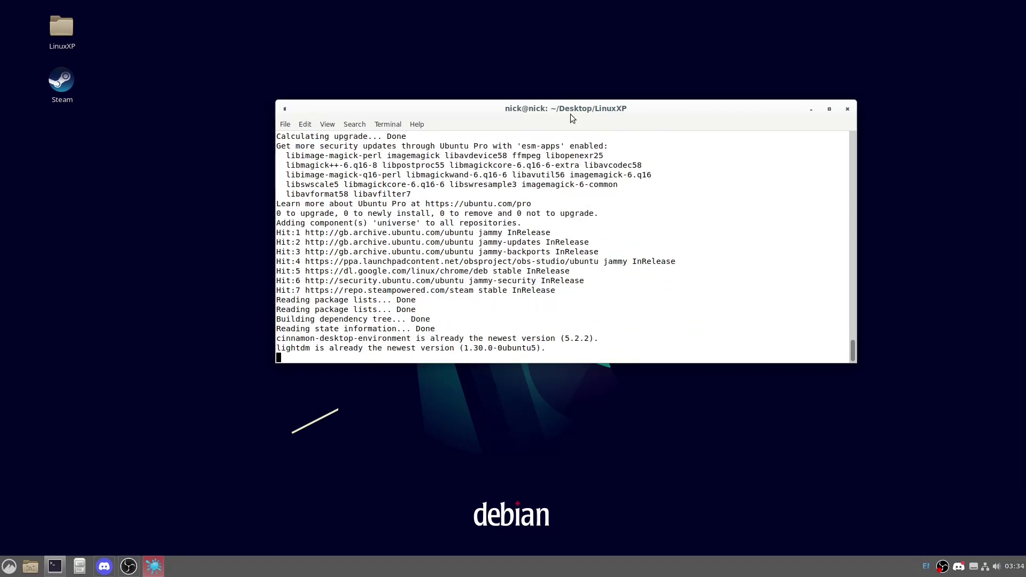
# Answer A at the unzip prompt to replace all files, then open the Home folder.
pyautogui.scroll(3, 528, 234)
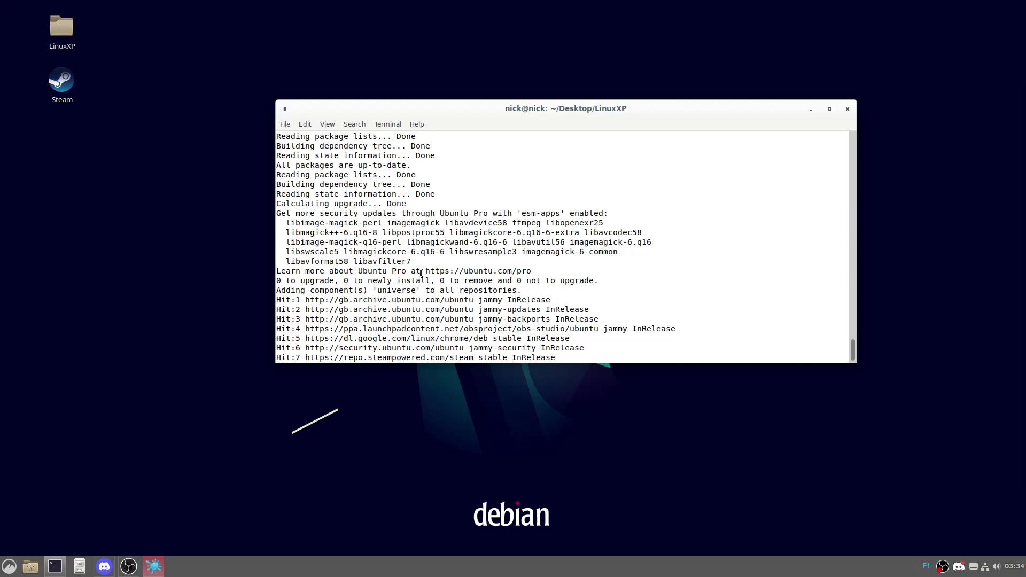
pyautogui.moveTo(419, 272); pyautogui.dragTo(263, 268)
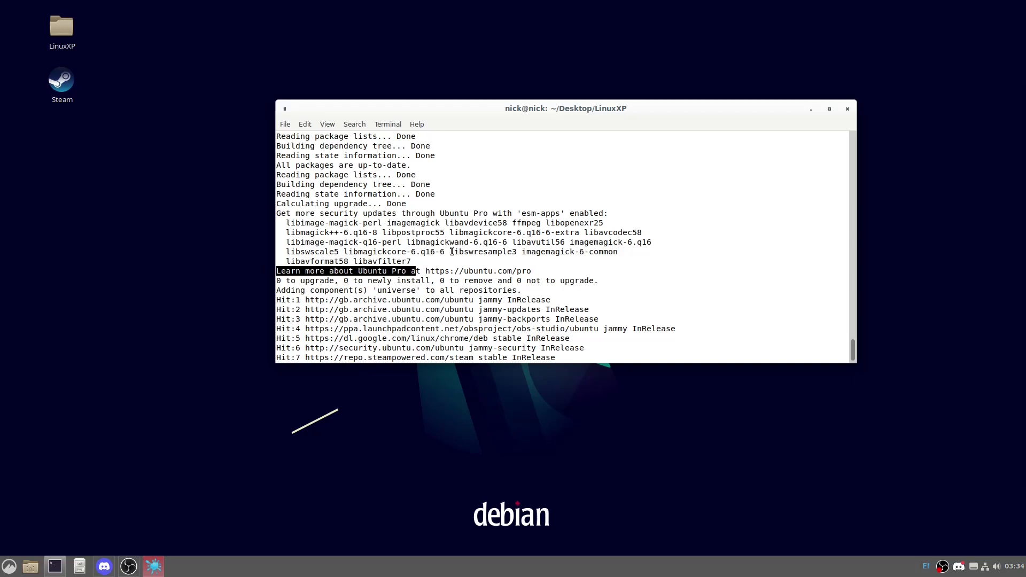
pyautogui.click(504, 257)
pyautogui.scroll(-3, 537, 253)
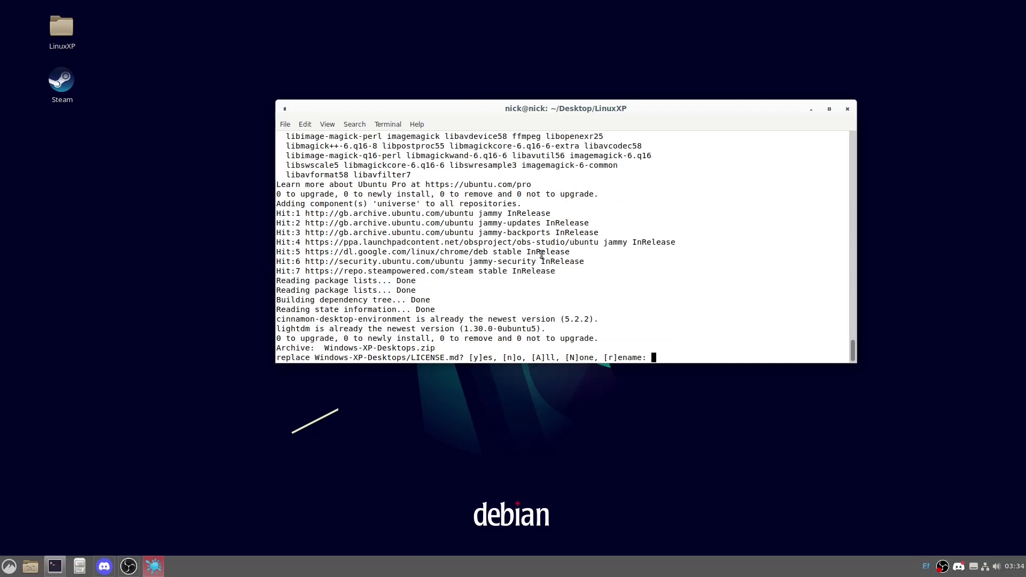
pyautogui.write('A')
pyautogui.press('Return')
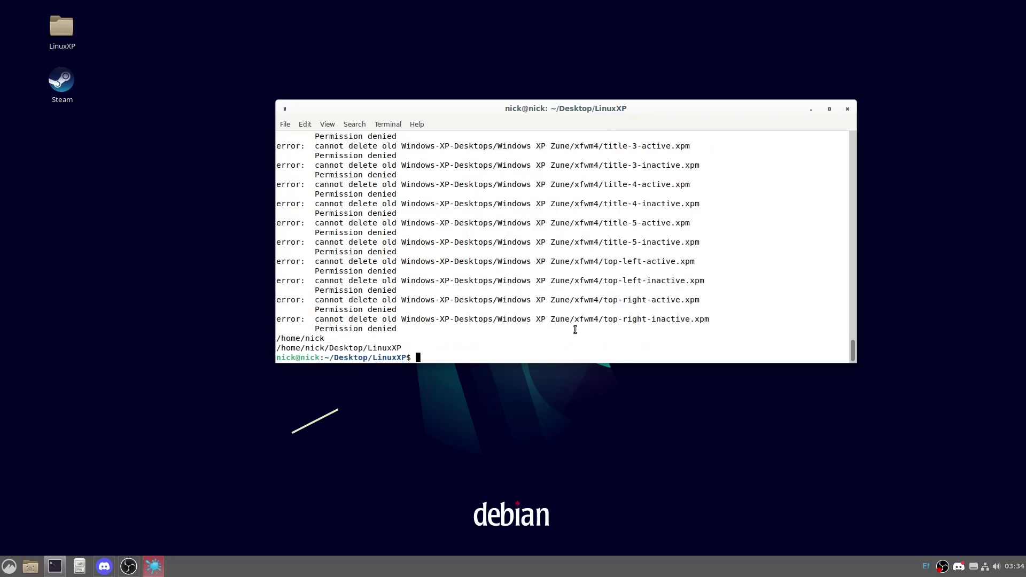
pyautogui.click(79, 566)
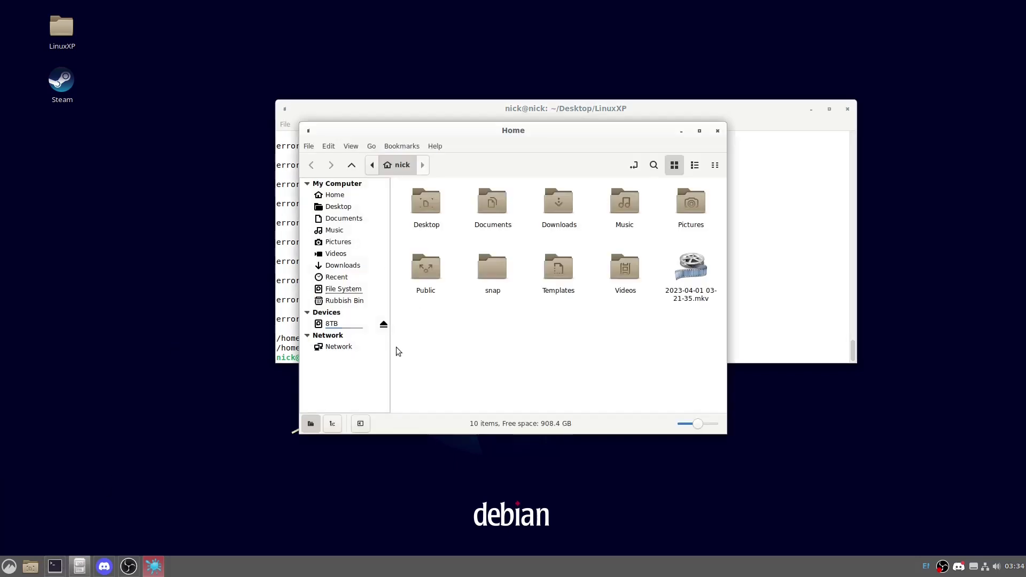
# Show hidden files in the Home folder and open the .themes folder.
pyautogui.click(338, 197)
pyautogui.click(350, 146)
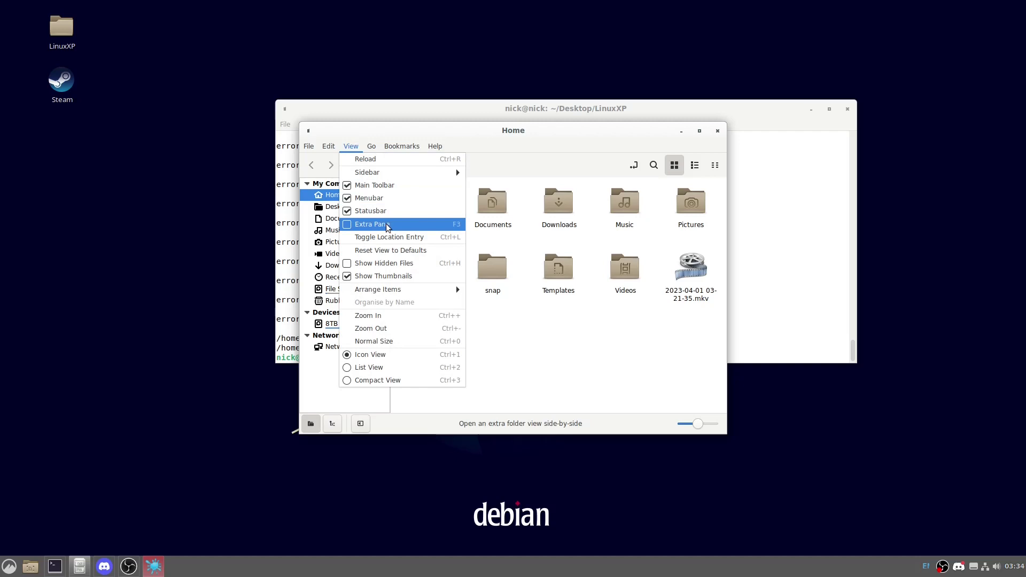
pyautogui.click(394, 263)
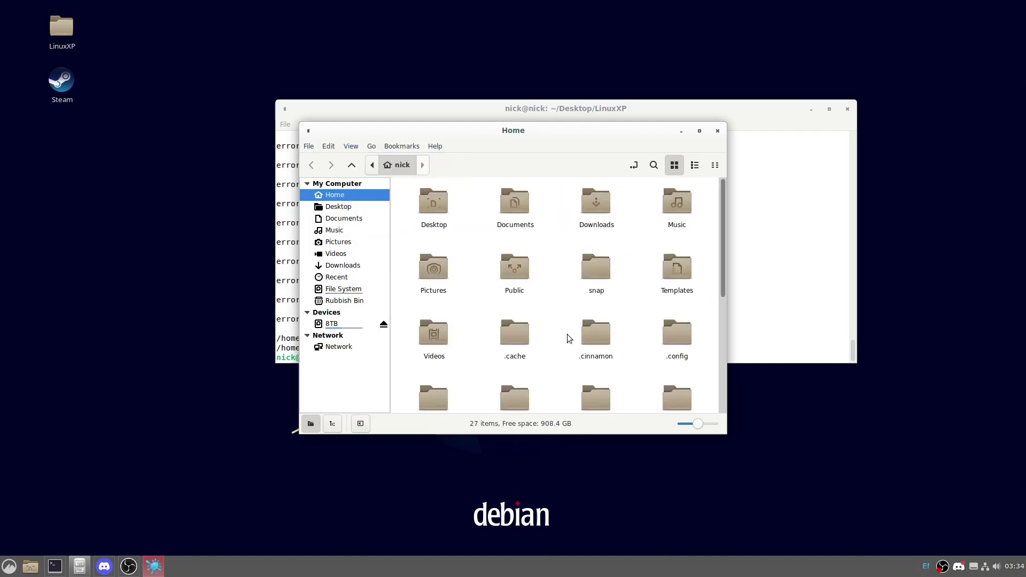
pyautogui.scroll(-3, 550, 275)
pyautogui.doubleClick(506, 309)
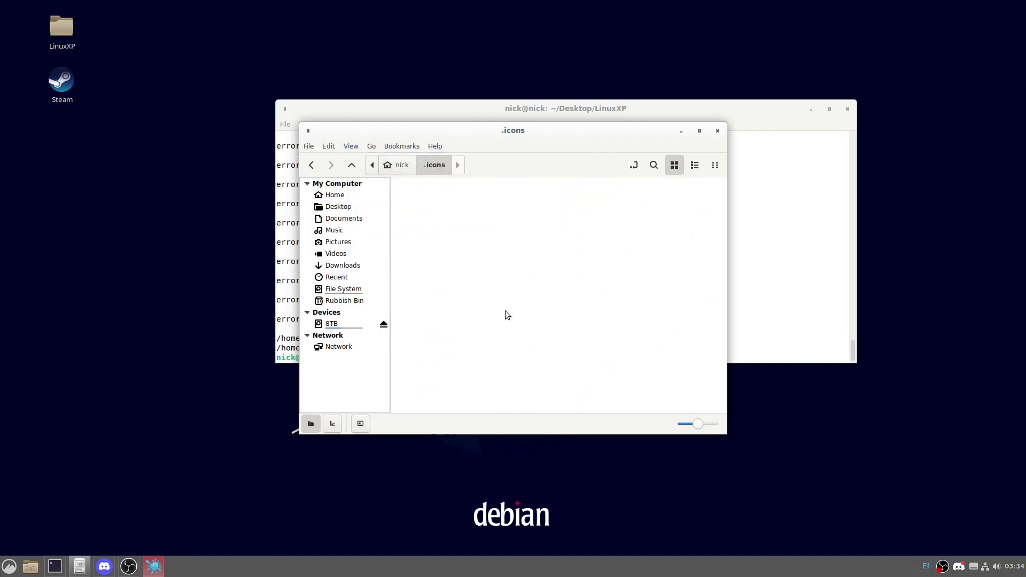
pyautogui.click(400, 165)
pyautogui.scroll(-3, 605, 332)
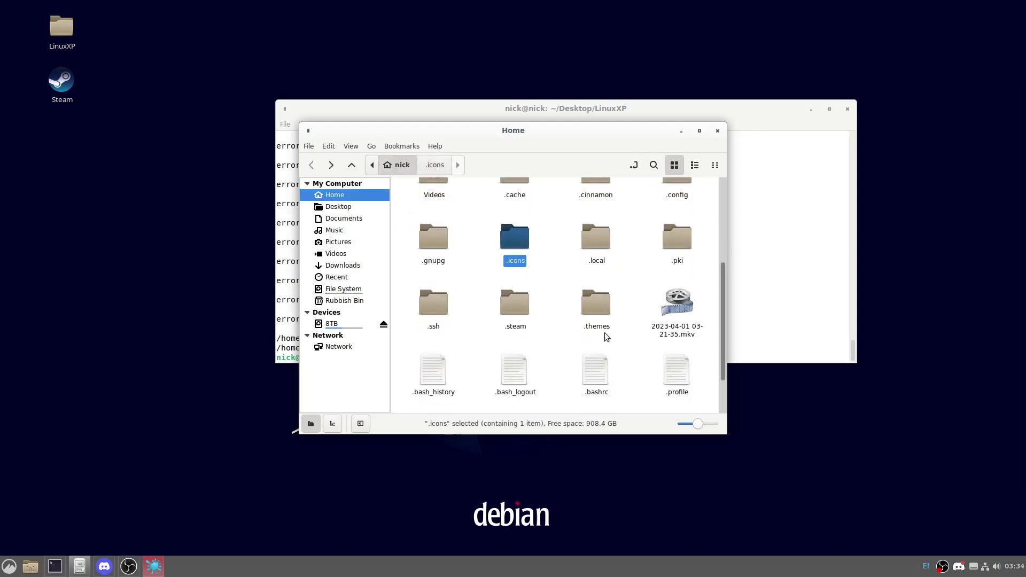
pyautogui.doubleClick(598, 305)
# Copy the seven Windows XP folders from Windows-XP-Desktops and paste them into .themes.
pyautogui.doubleClick(425, 205)
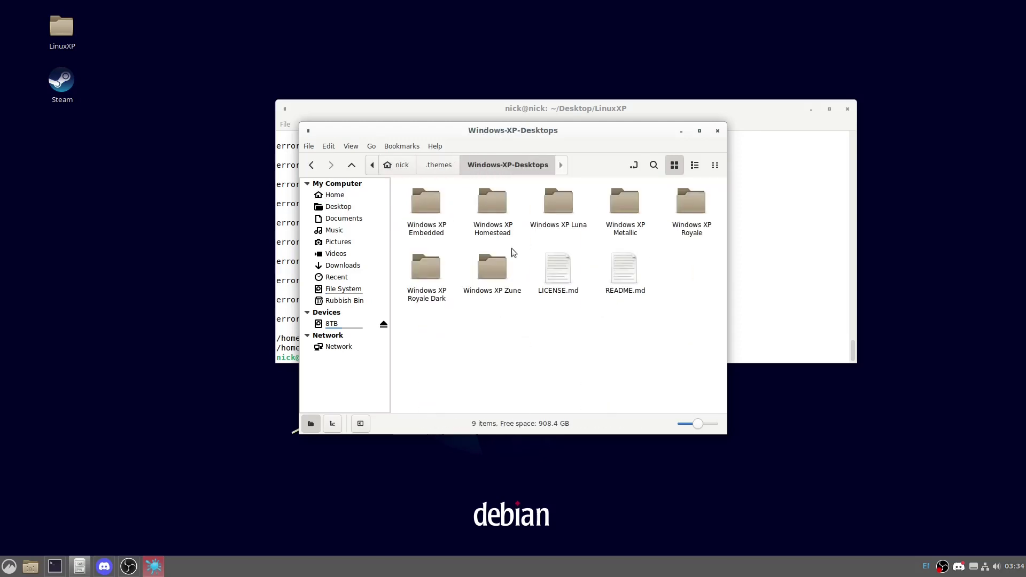
pyautogui.hotkey('ctrl', 'a')
pyautogui.click(534, 323)
pyautogui.click(430, 211)
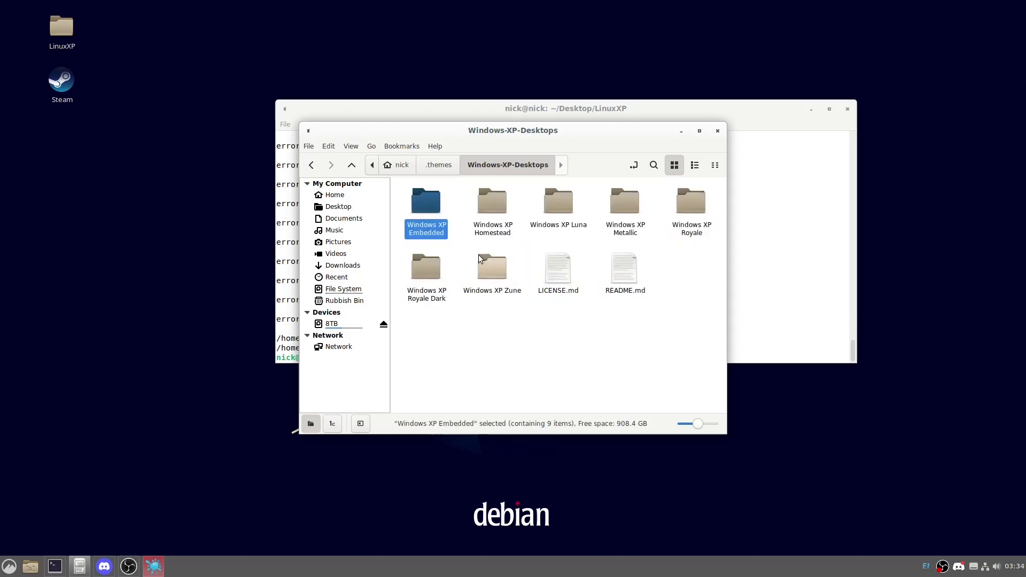
pyautogui.click(481, 259)
pyautogui.click(429, 218)
pyautogui.keyDown('shift'); pyautogui.click(496, 267); pyautogui.keyUp('shift')
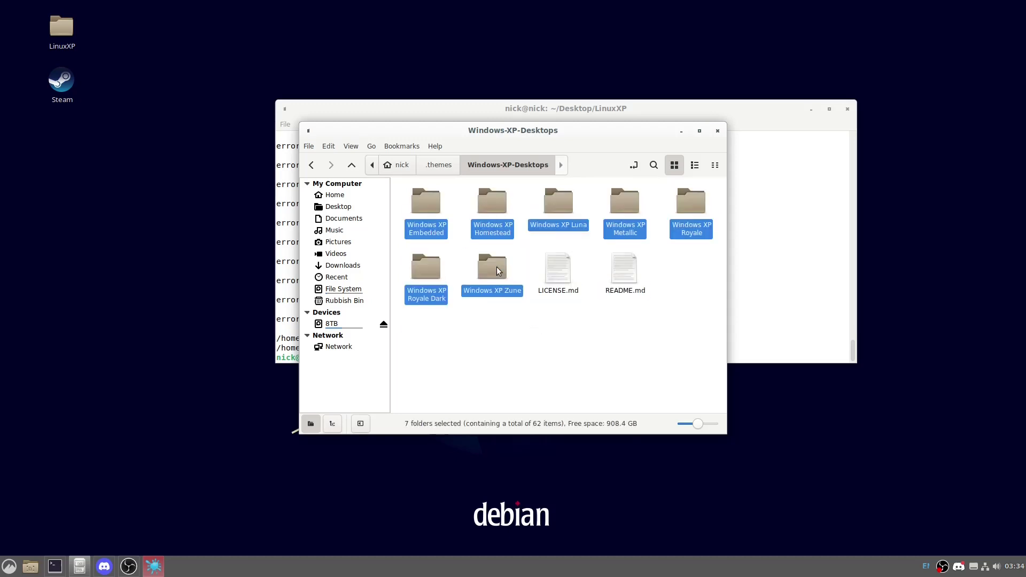
pyautogui.rightClick(496, 268)
pyautogui.click(536, 339)
pyautogui.hotkey('alt', 'Up')
pyautogui.rightClick(527, 330)
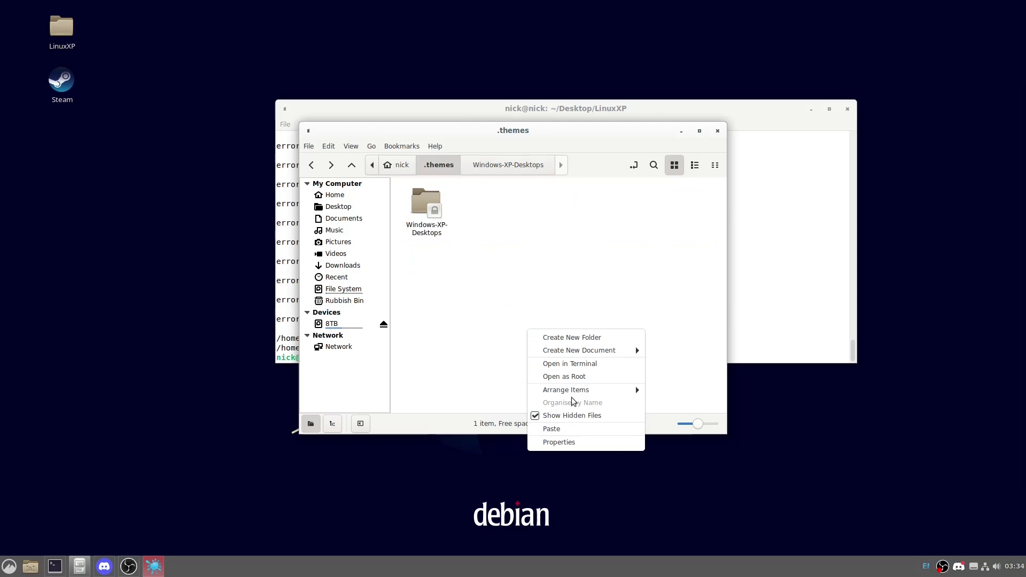
pyautogui.click(578, 428)
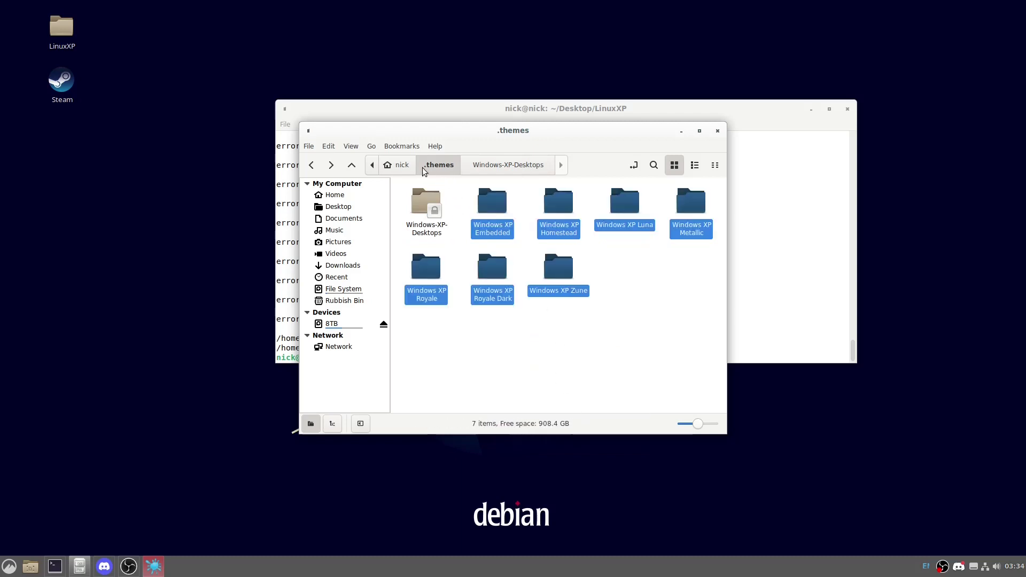
# Launch the Themes settings from the application menu search.
pyautogui.press('super')
pyautogui.write('themes')
pyautogui.press('Return')
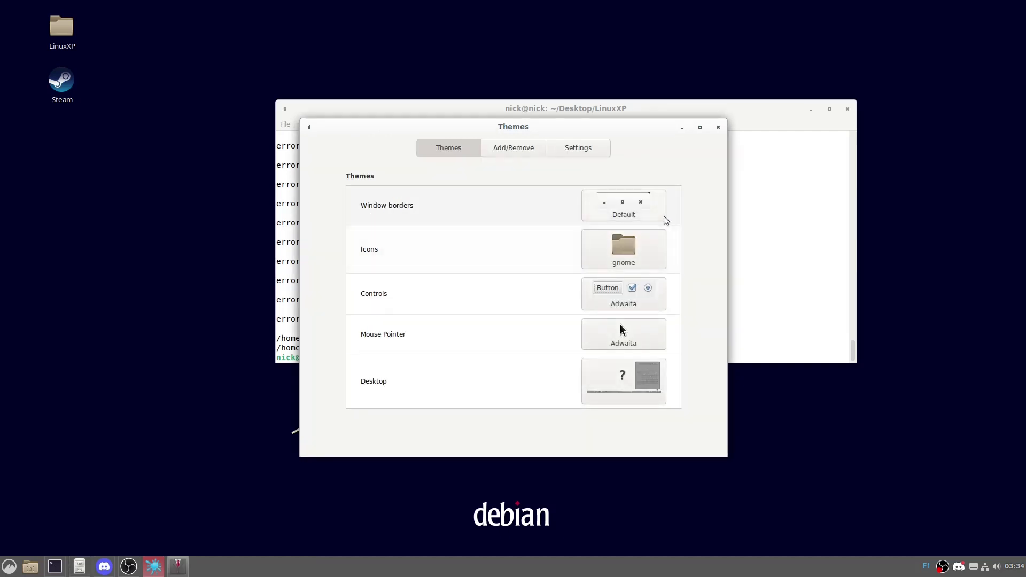
# Set the window borders to Windows XP Luna and the icons to Windows-XP-3.1.
pyautogui.click(663, 217)
pyautogui.click(885, 234)
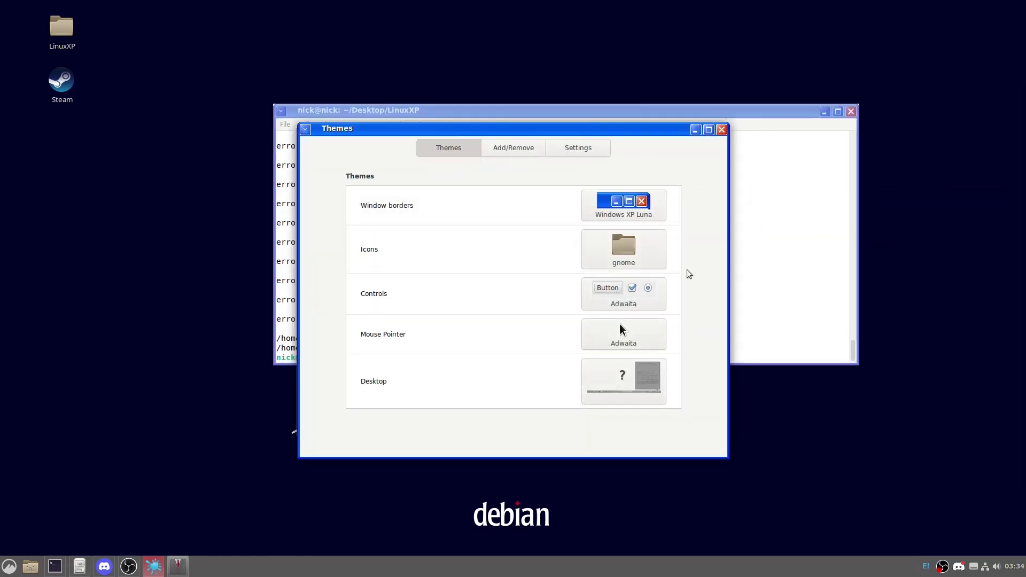
pyautogui.click(641, 249)
pyautogui.click(706, 252)
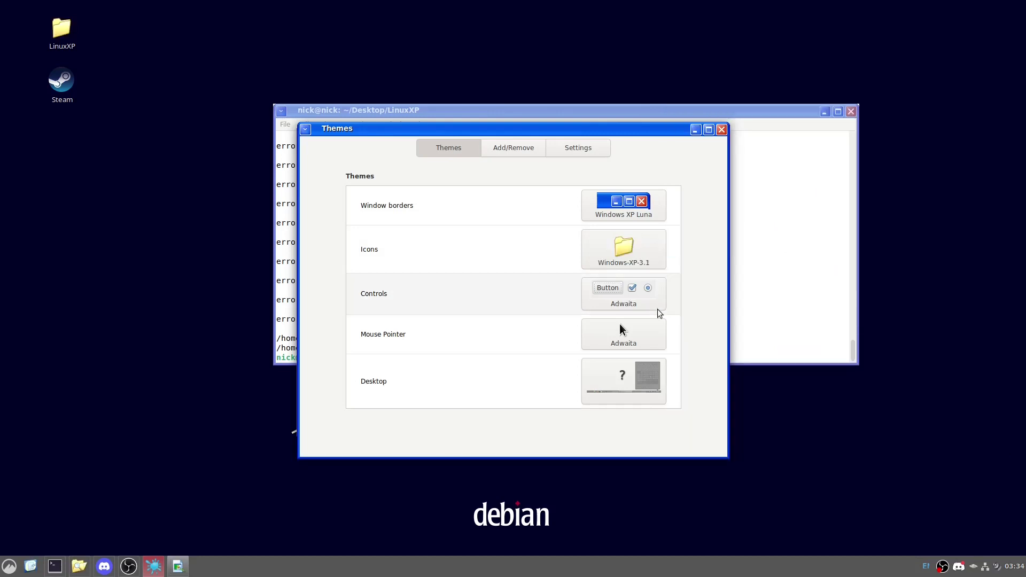
# Apply Windows XP Luna as the controls and desktop theme, then open the LinuxXP folder.
pyautogui.click(659, 311)
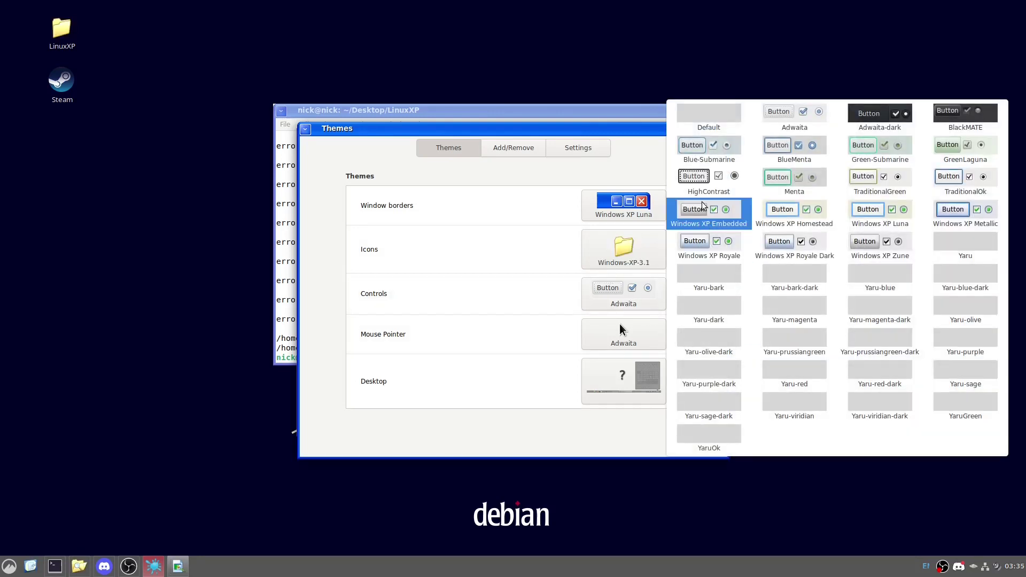
pyautogui.click(868, 211)
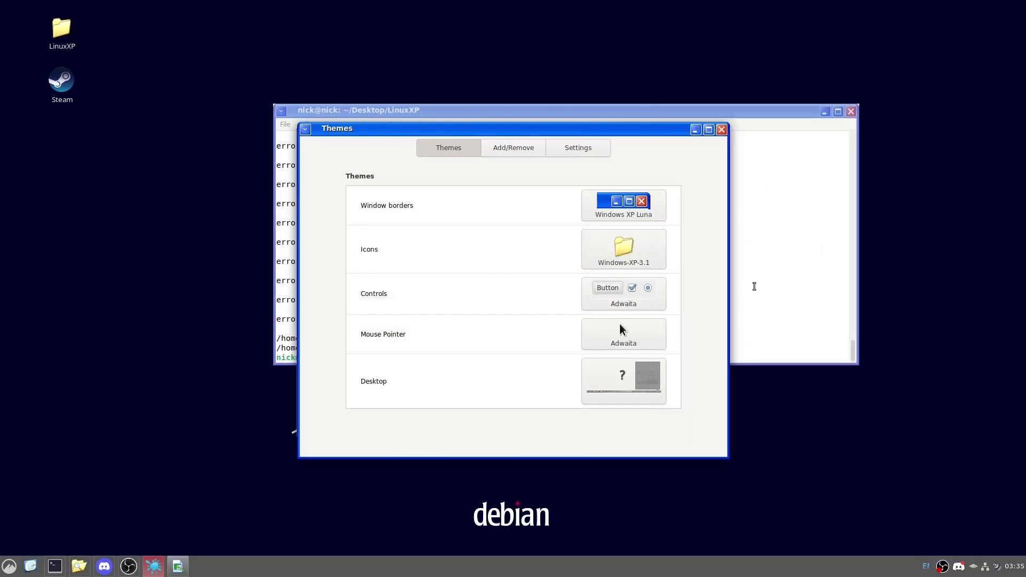
pyautogui.click(631, 387)
pyautogui.click(703, 382)
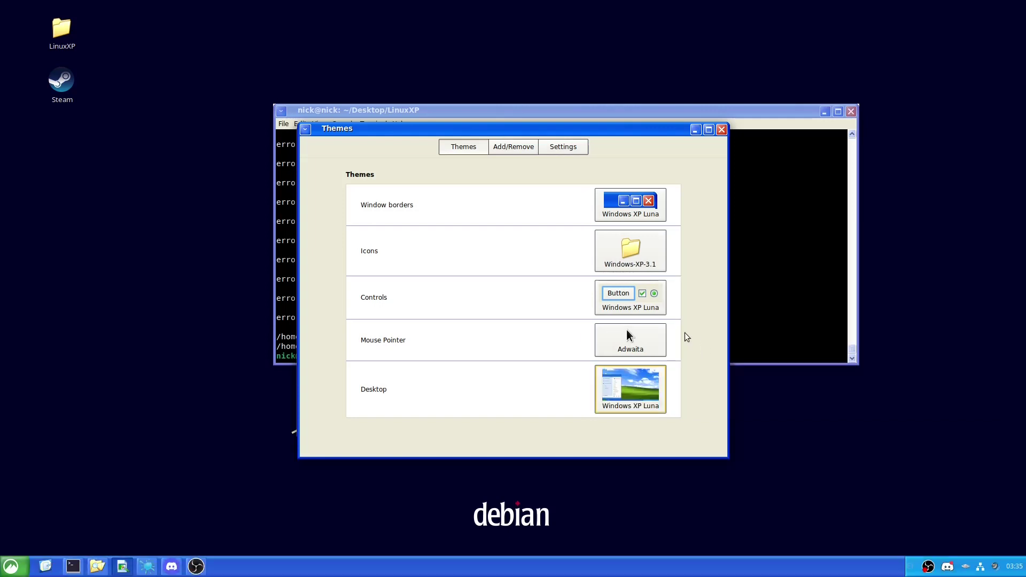
pyautogui.doubleClick(51, 31)
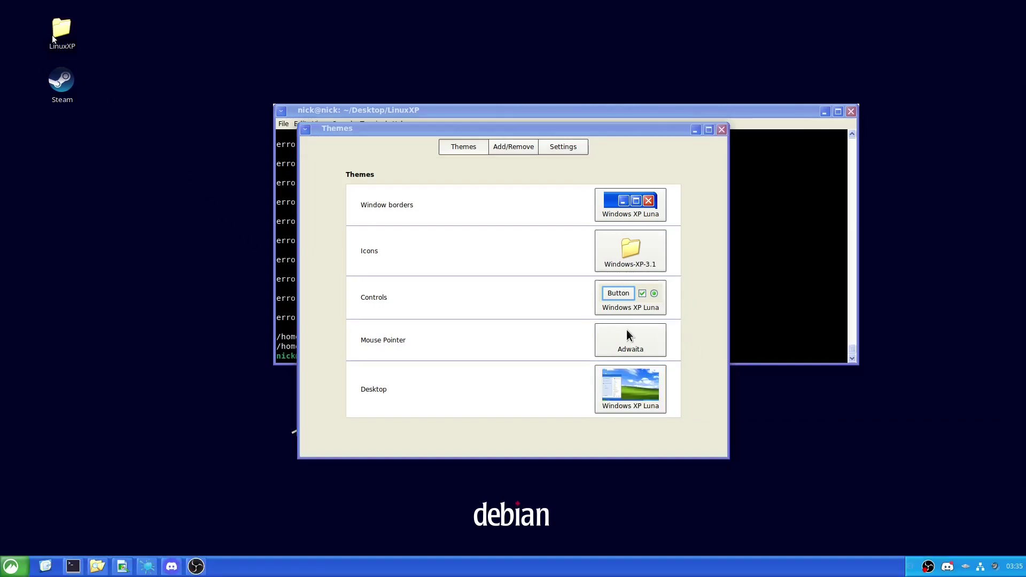
# Set desktop.png as the wallpaper and preview the image in GIMP.
pyautogui.rightClick(545, 202)
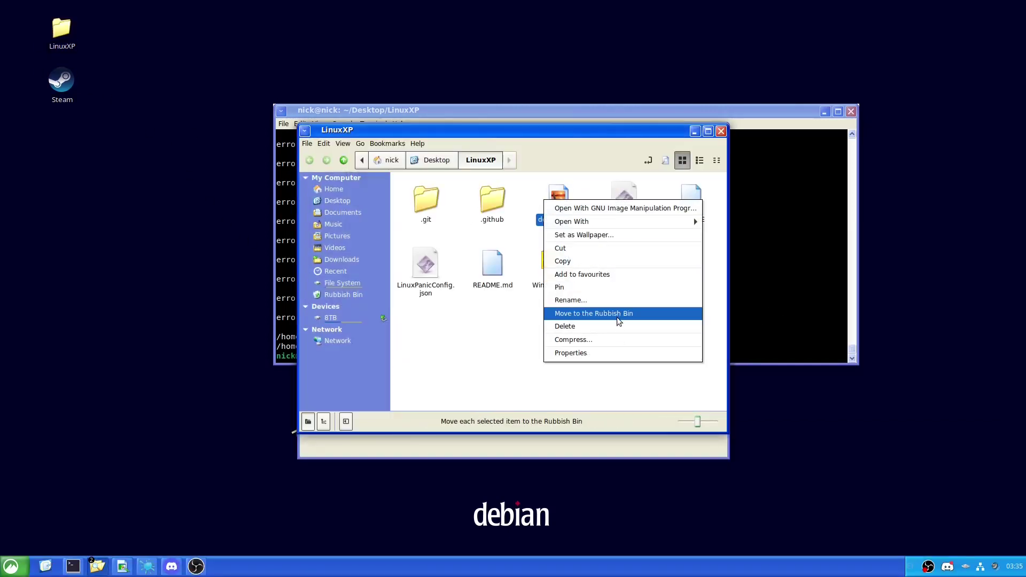
pyautogui.click(604, 236)
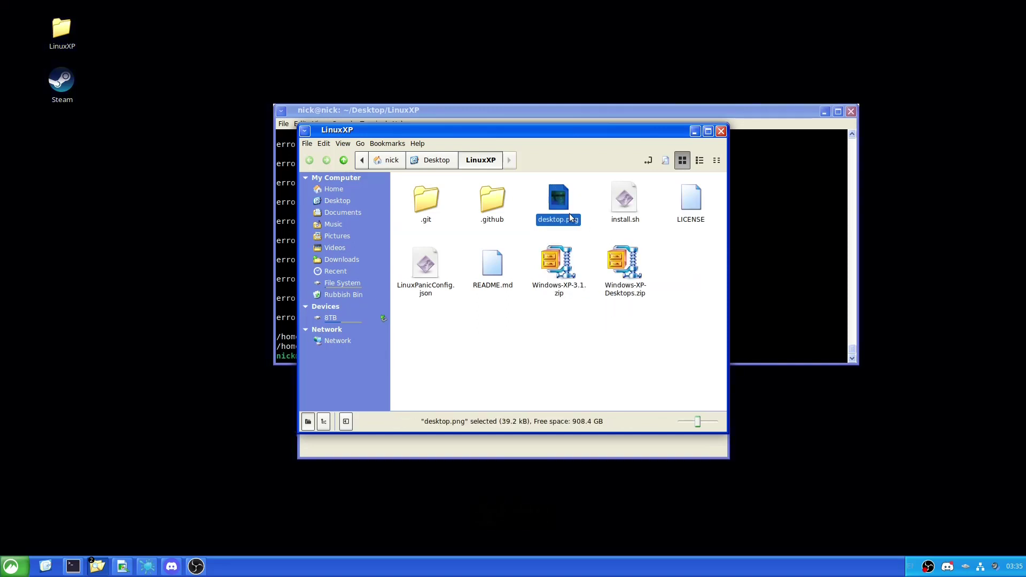
pyautogui.doubleClick(549, 196)
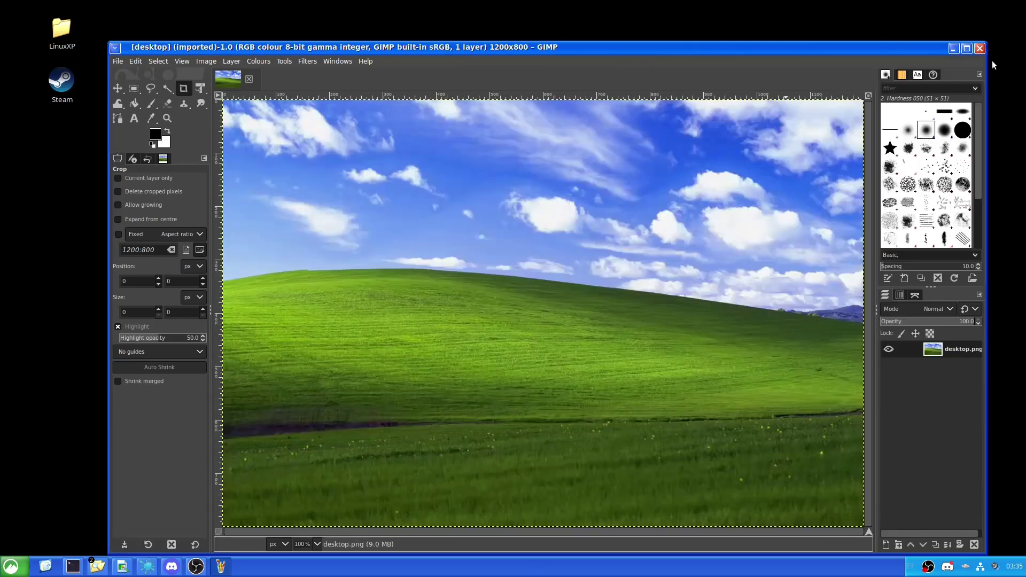
pyautogui.click(980, 48)
# Bring up the desktop's context menu.
pyautogui.rightClick(585, 30)
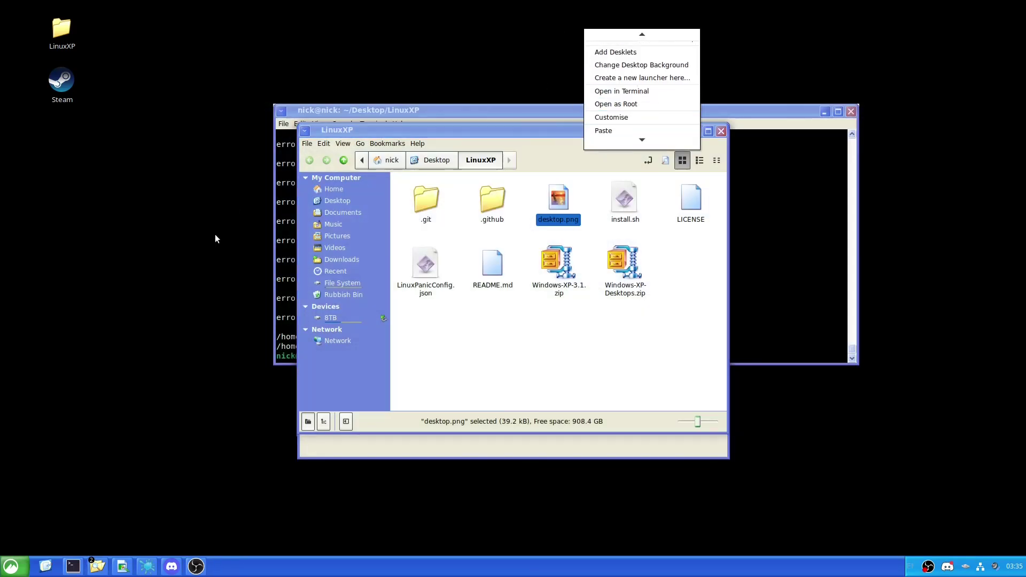
pyautogui.rightClick(212, 257)
pyautogui.scroll(1, 234, 306)
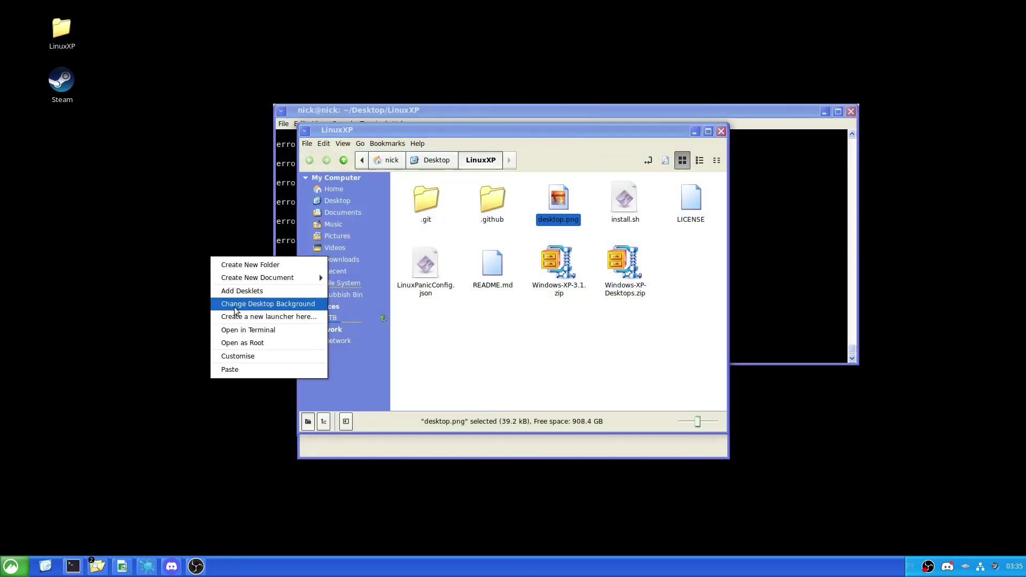
# Open the desktop background settings and copy desktop.png into the Pictures folder.
pyautogui.click(234, 306)
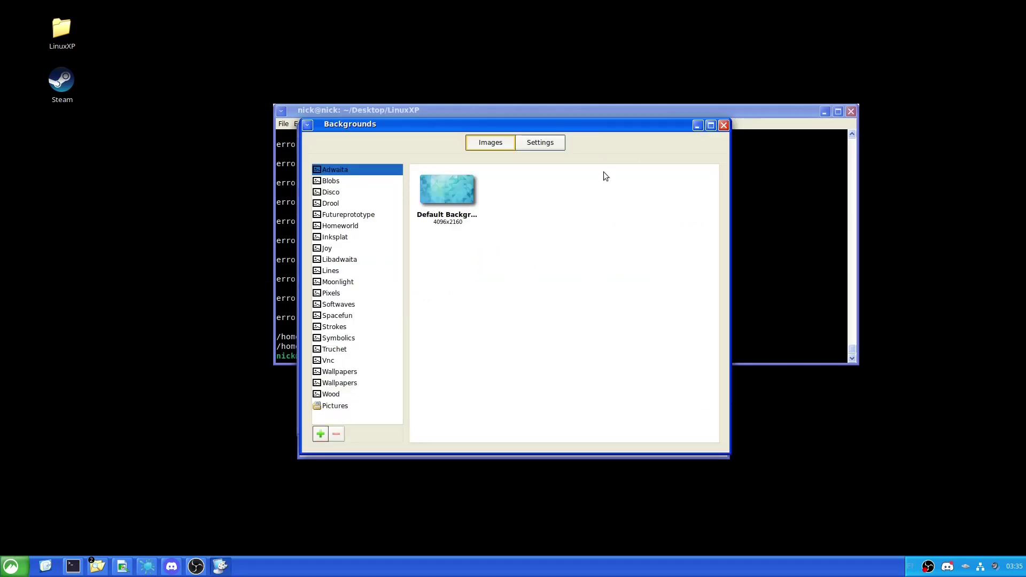
pyautogui.moveTo(581, 126); pyautogui.dragTo(877, 172)
pyautogui.rightClick(558, 200)
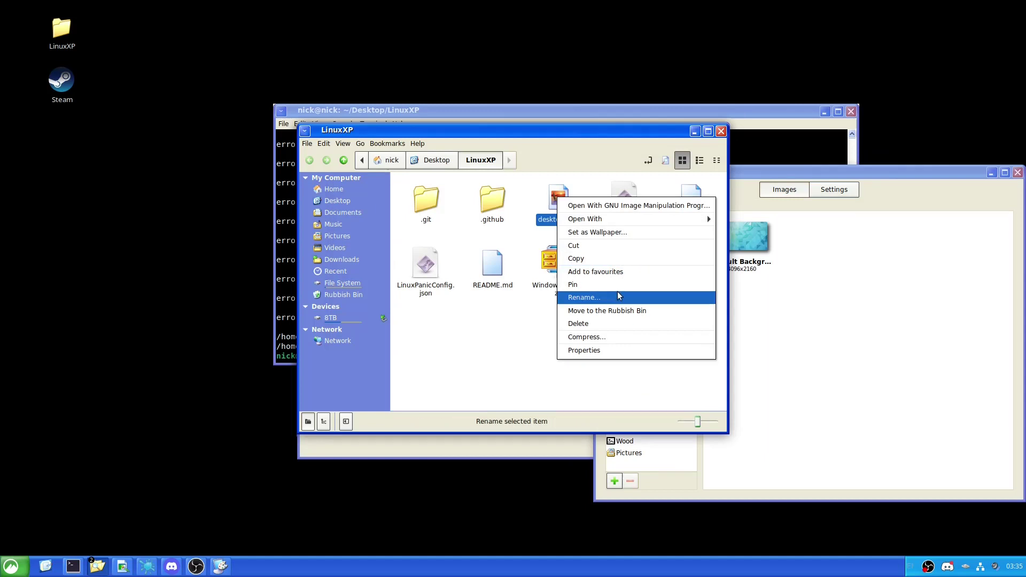
pyautogui.click(577, 259)
pyautogui.click(328, 235)
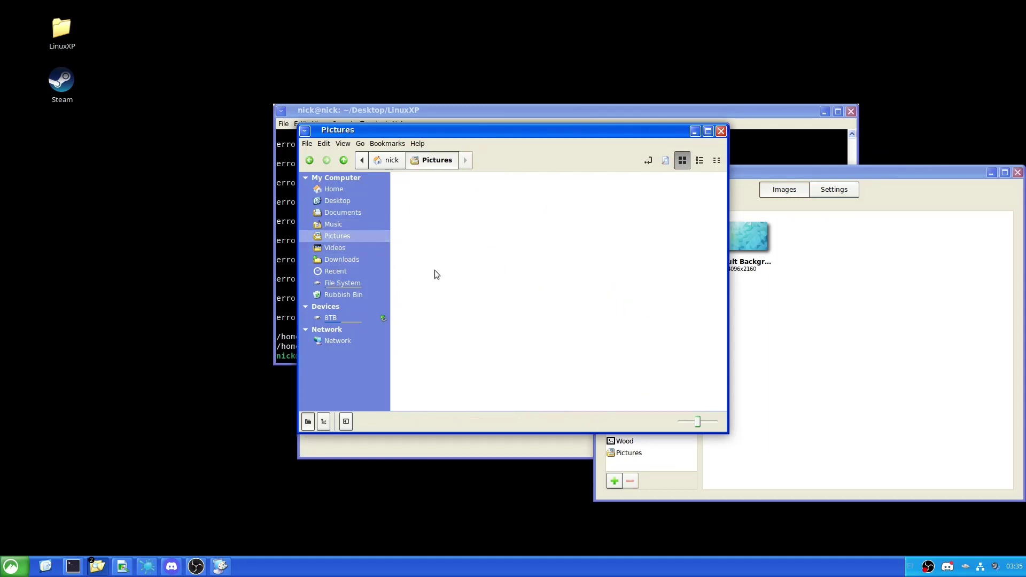
pyautogui.rightClick(497, 286)
pyautogui.click(547, 384)
# Add the LinuxXP folder as a new background source.
pyautogui.click(653, 452)
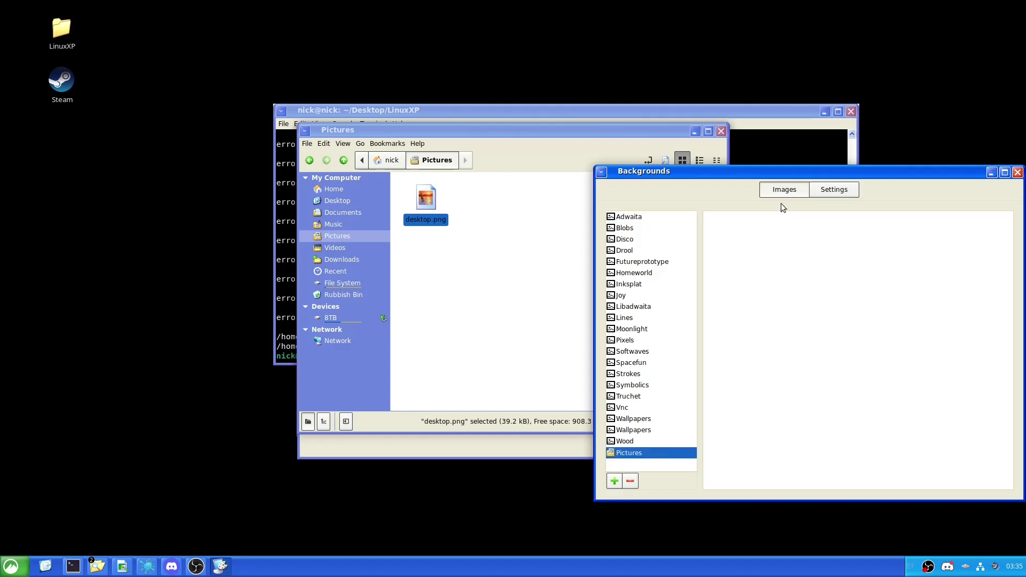
pyautogui.click(615, 481)
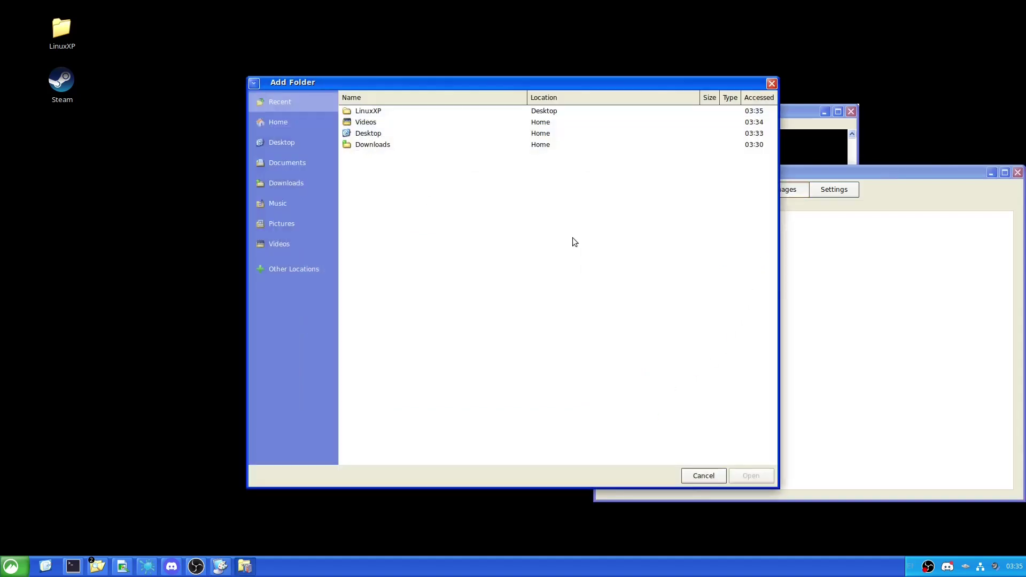
pyautogui.click(374, 114)
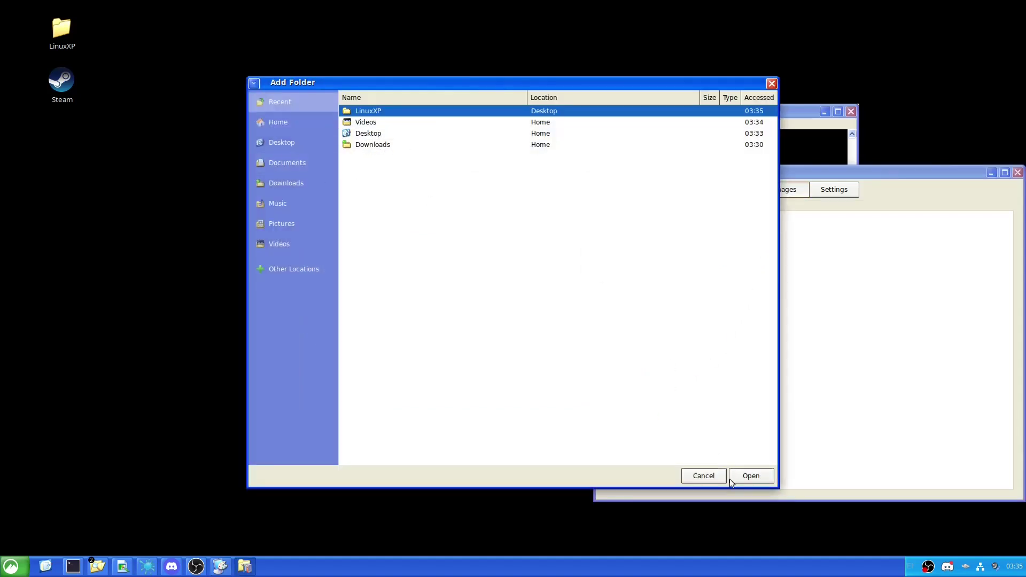
pyautogui.click(738, 478)
pyautogui.click(648, 465)
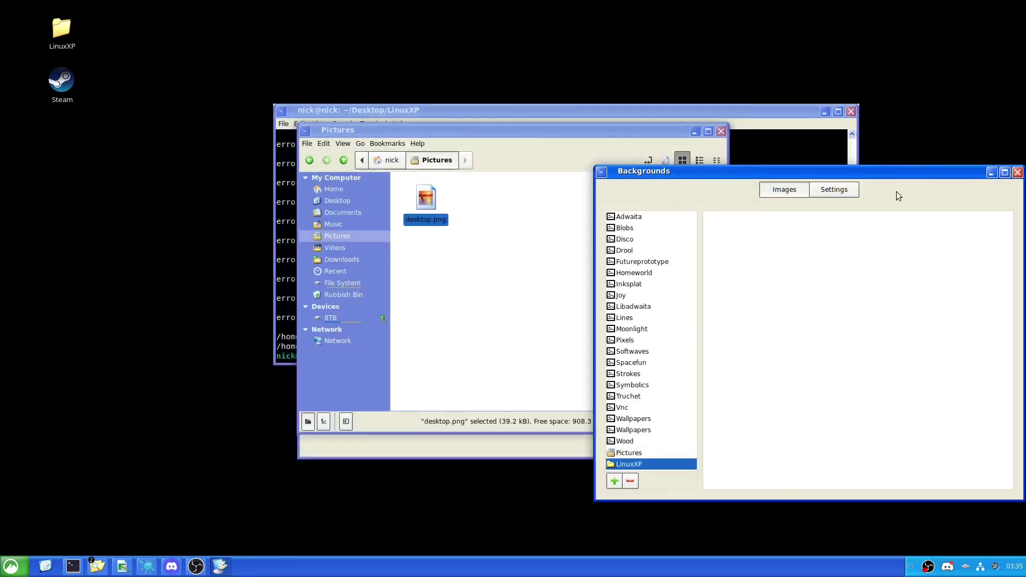
# Turn the background slideshow on and back off in the settings options.
pyautogui.click(835, 189)
pyautogui.moveTo(919, 179); pyautogui.dragTo(815, 181)
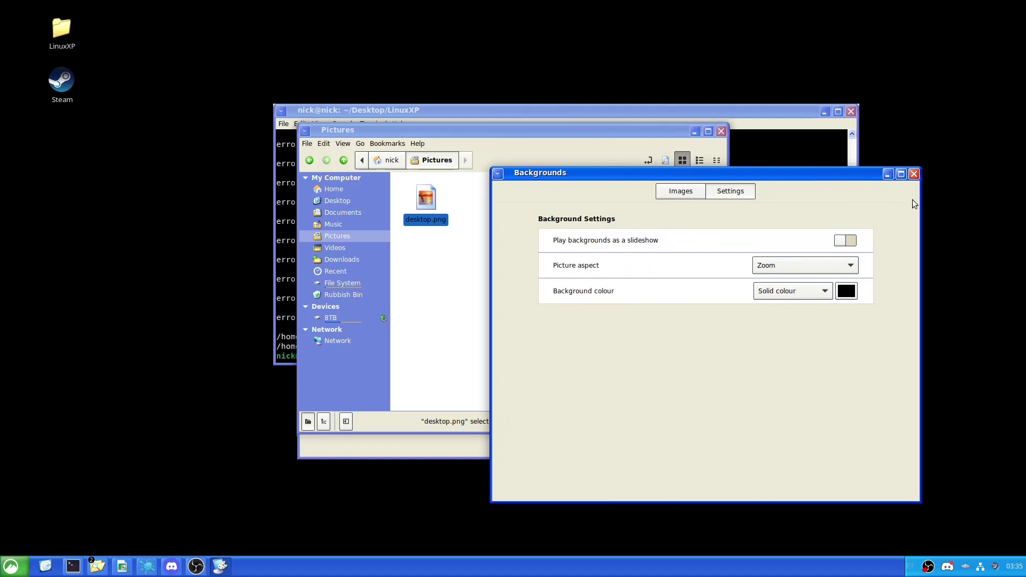
pyautogui.click(850, 241)
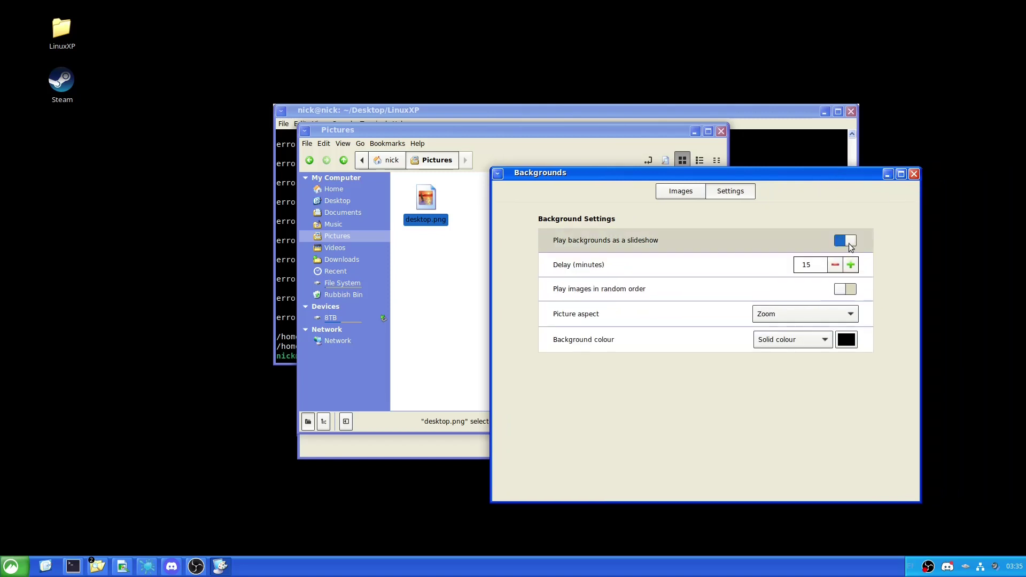
pyautogui.click(850, 242)
# Browse the Pictures, Wood and LinuxXP background folders, then close Backgrounds.
pyautogui.click(681, 191)
pyautogui.click(547, 452)
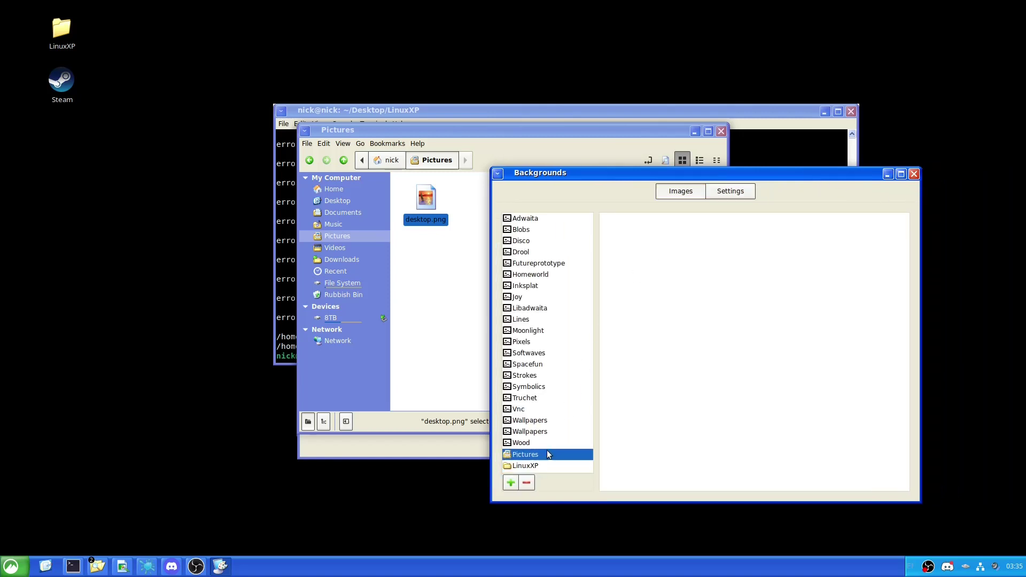
pyautogui.click(544, 442)
pyautogui.click(543, 453)
pyautogui.click(538, 466)
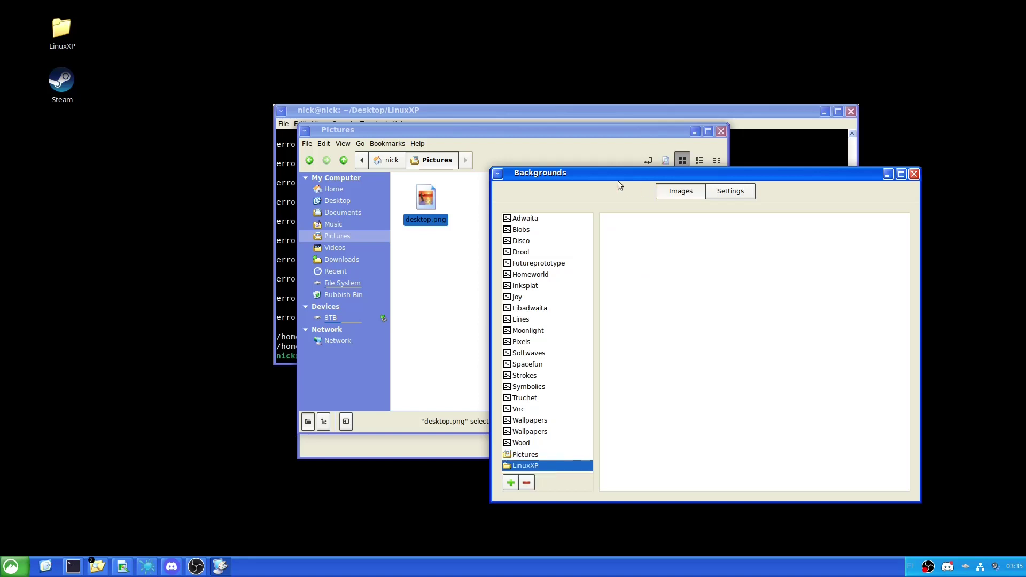
pyautogui.click(914, 174)
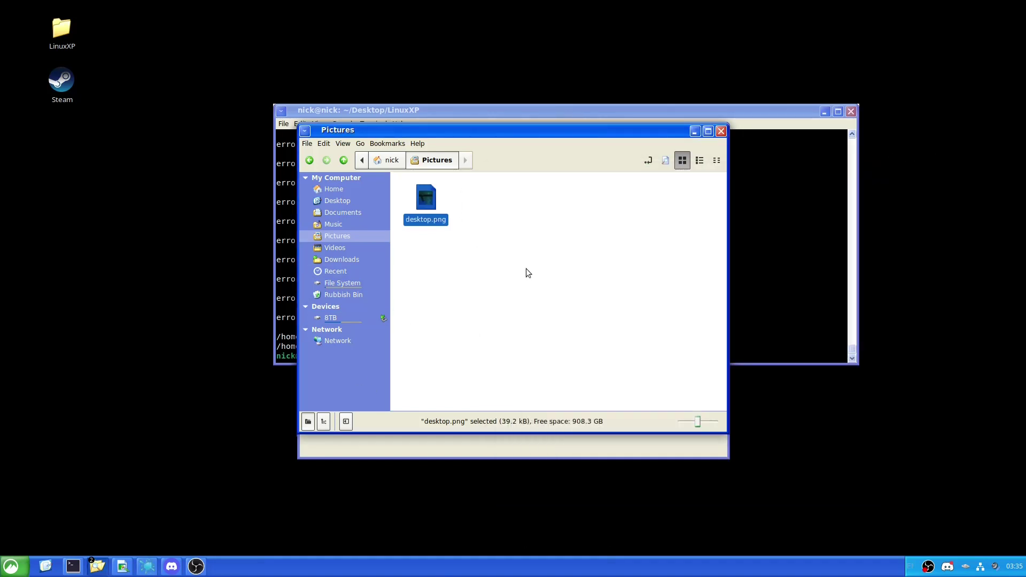
# Open the LinuxXP folder and the start menu's Configure settings.
pyautogui.click(500, 445)
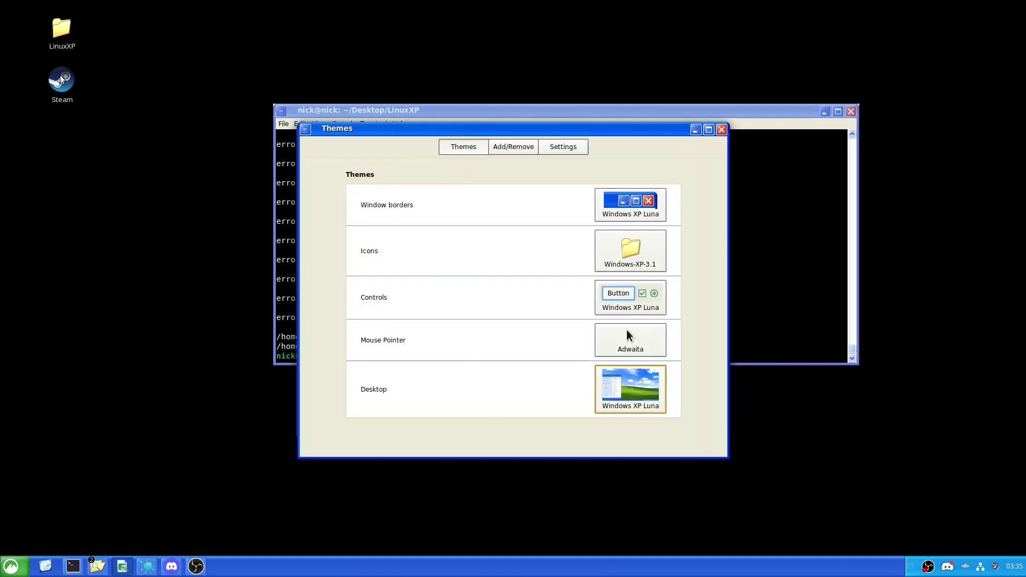
pyautogui.doubleClick(70, 37)
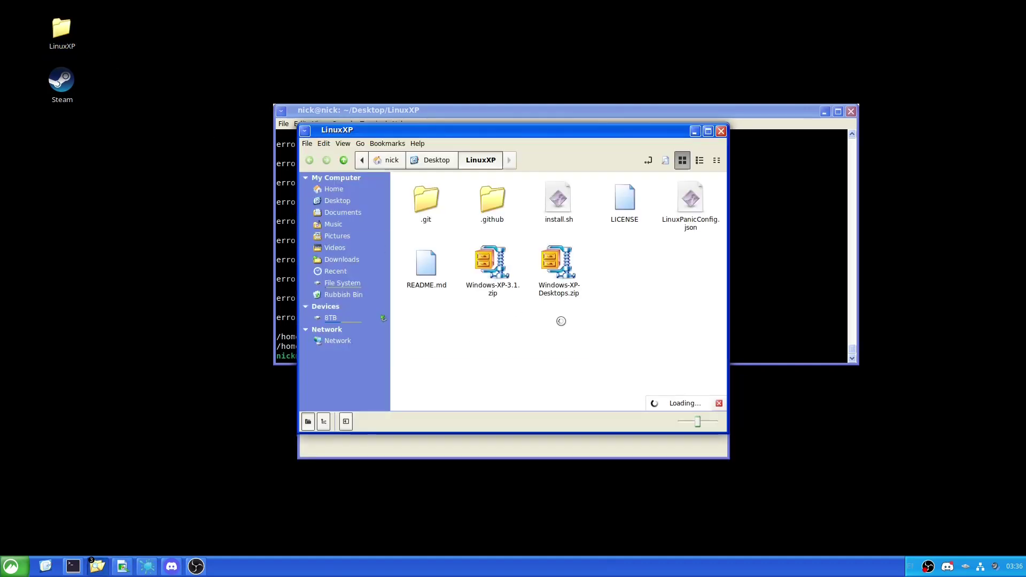
pyautogui.rightClick(10, 567)
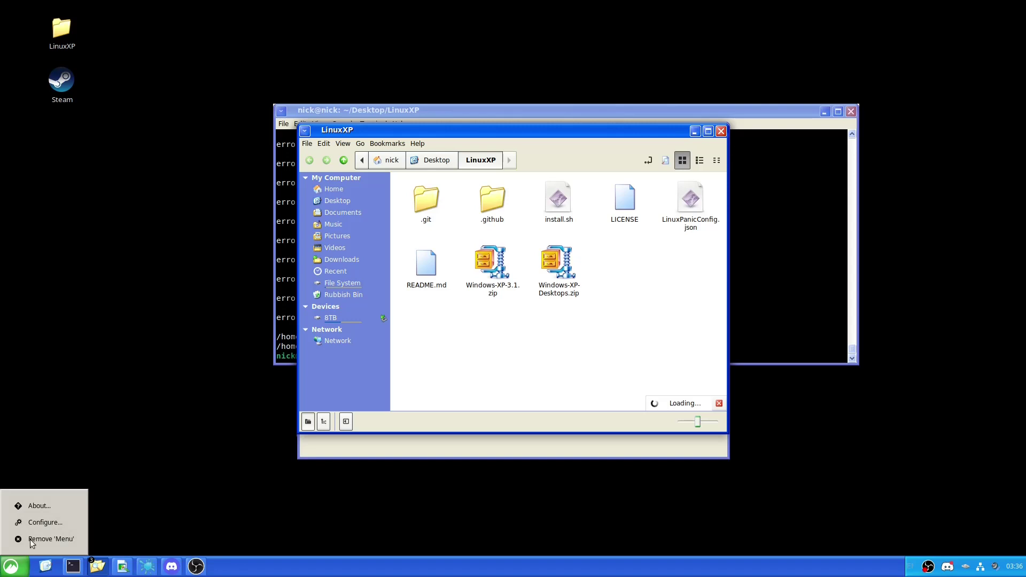
pyautogui.click(37, 523)
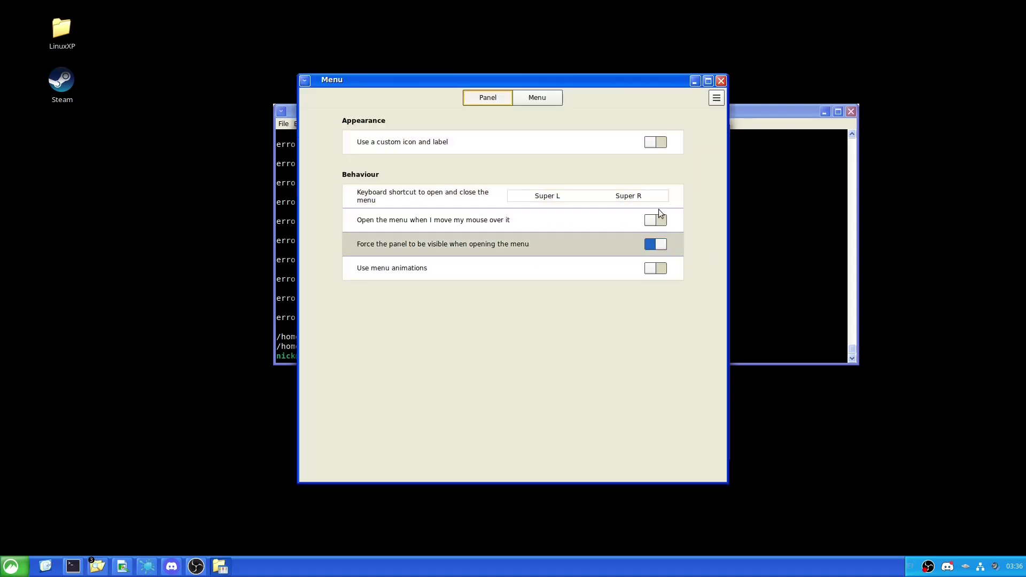
# Import LinuxPanicConfig.json from the LinuxXP folder into the menu settings.
pyautogui.click(716, 98)
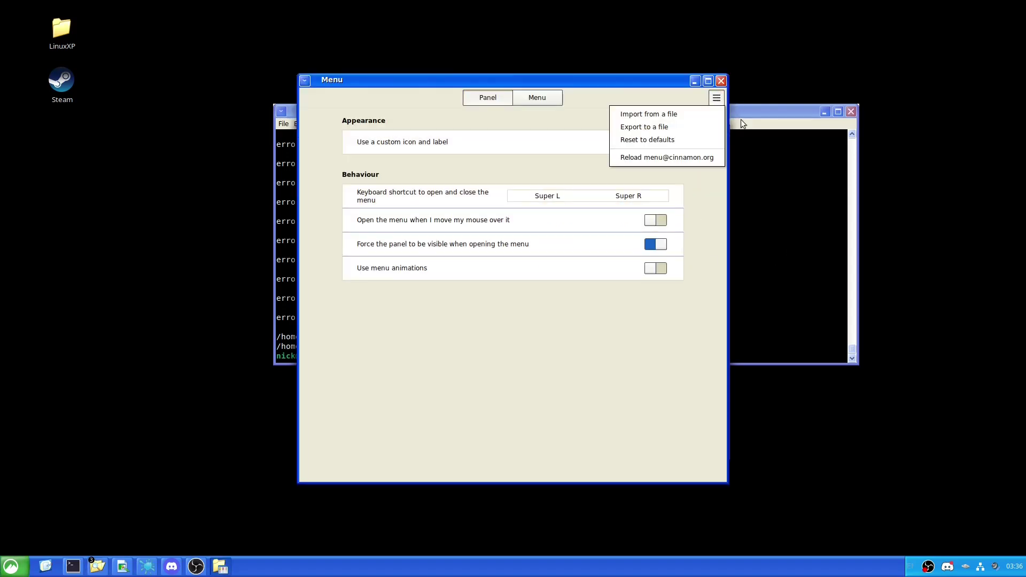
pyautogui.click(686, 118)
pyautogui.doubleClick(366, 113)
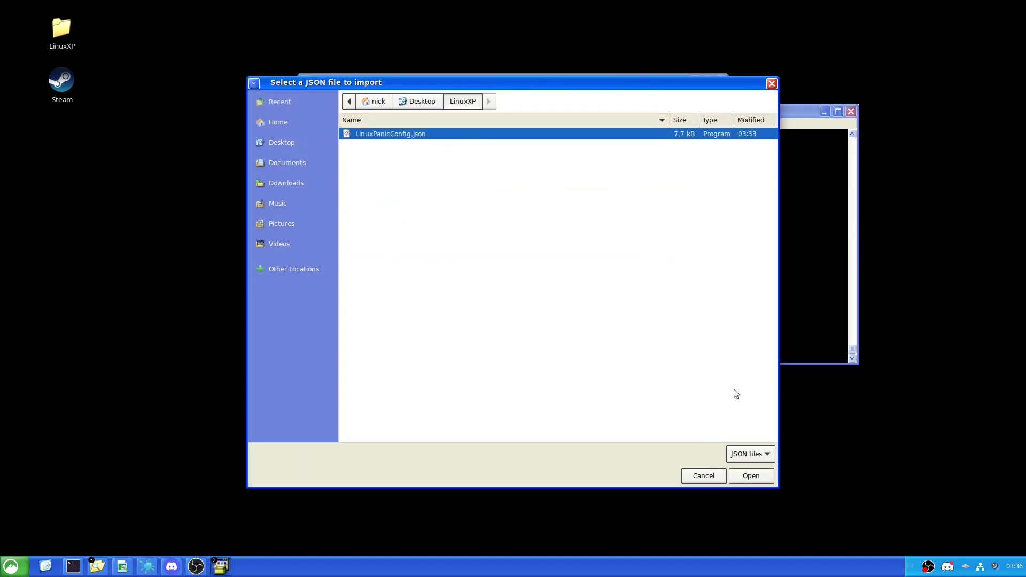
pyautogui.click(750, 476)
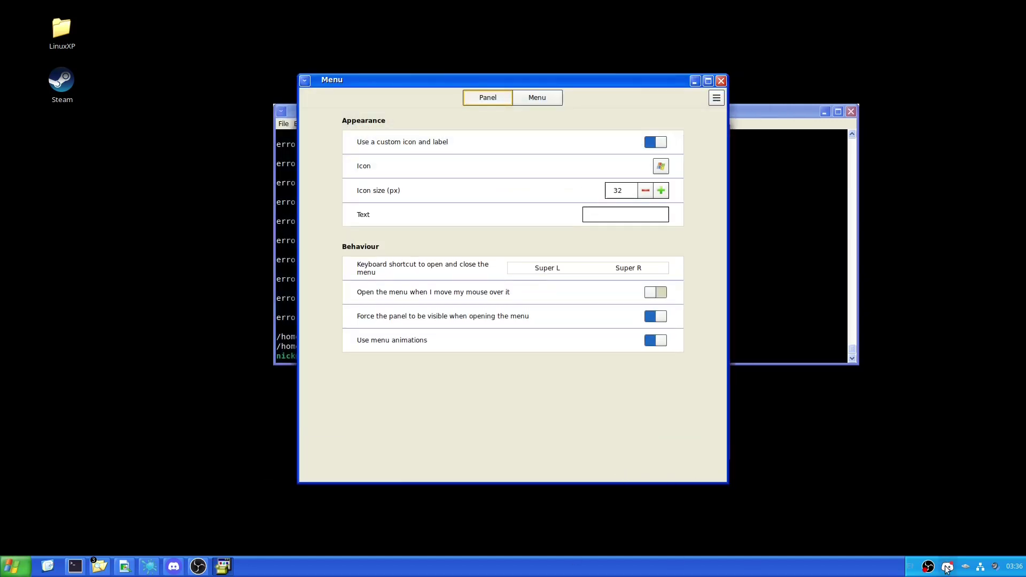